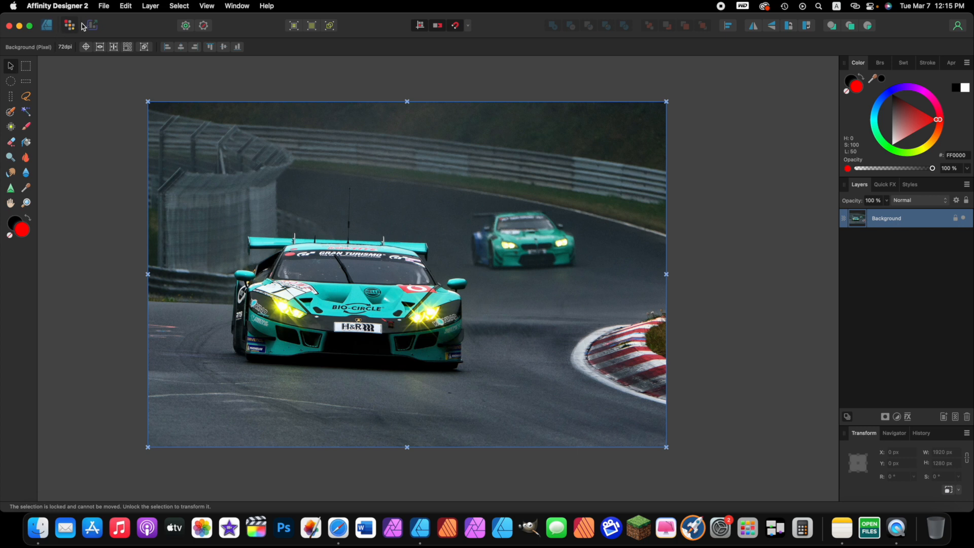
# Switch to the Designer Persona and back to the Pixel Persona.
pyautogui.click(50, 27)
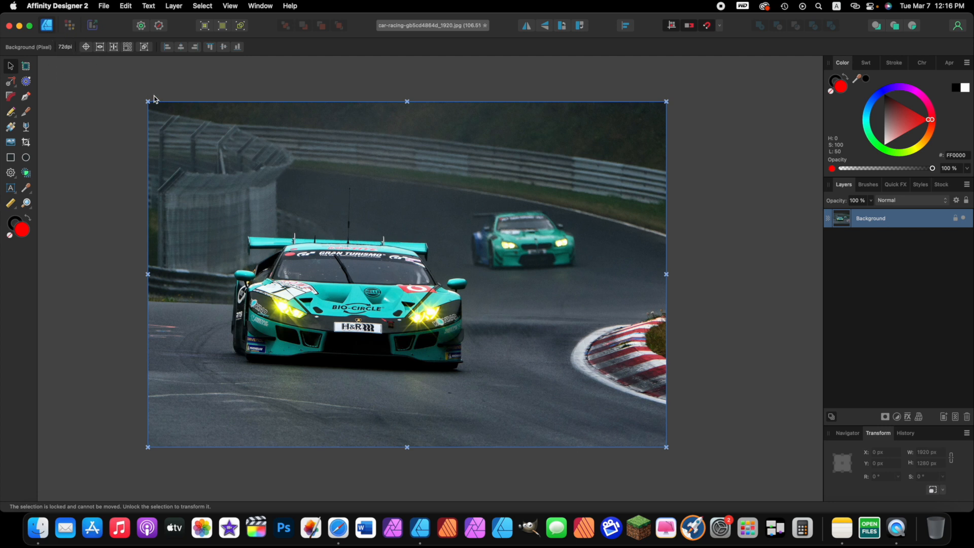
pyautogui.click(71, 29)
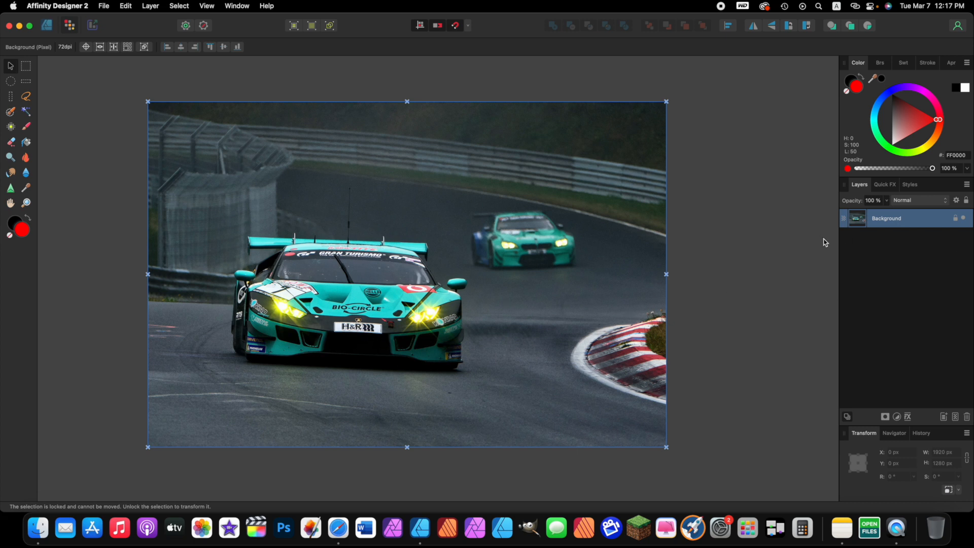
pyautogui.rightClick(890, 222)
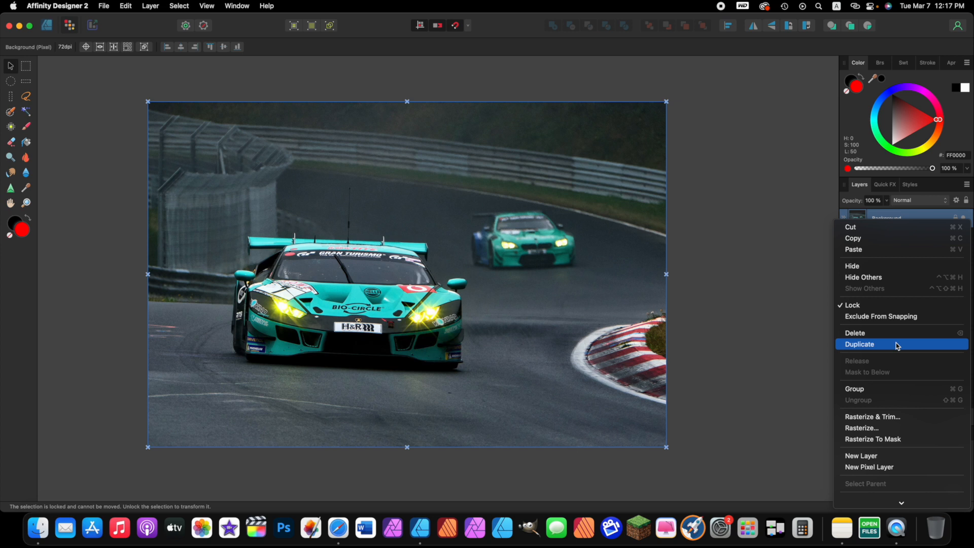
pyautogui.click(791, 295)
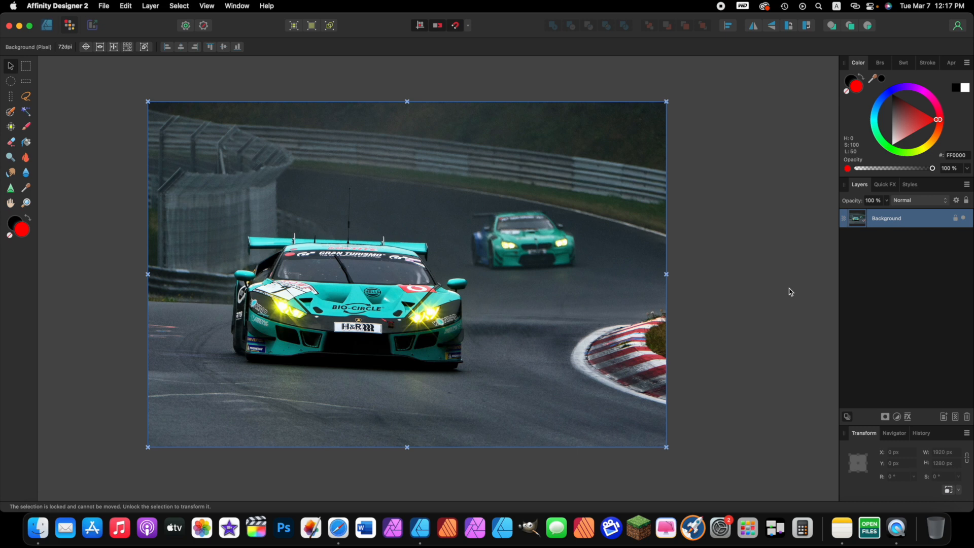
# Duplicate the Background layer, then delete the copy.
pyautogui.rightClick(895, 222)
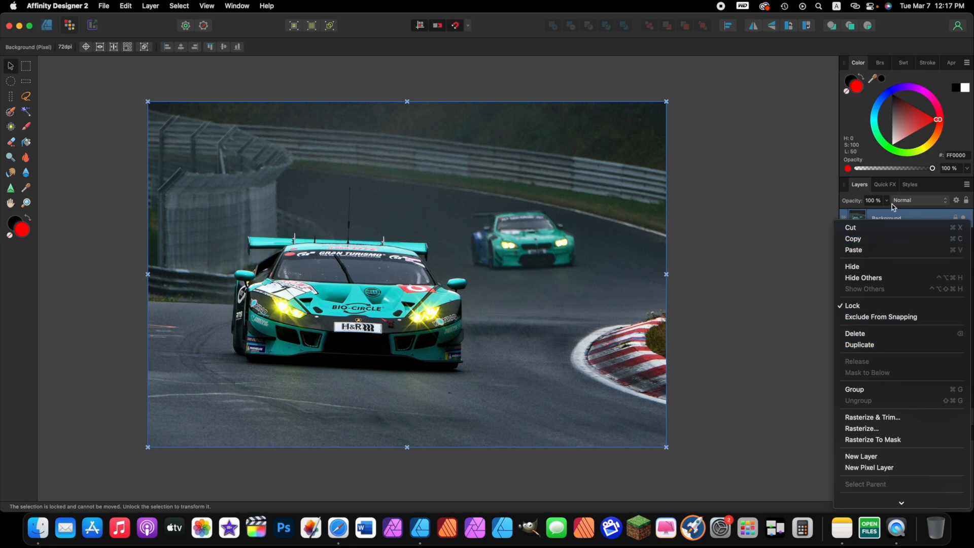
pyautogui.click(873, 347)
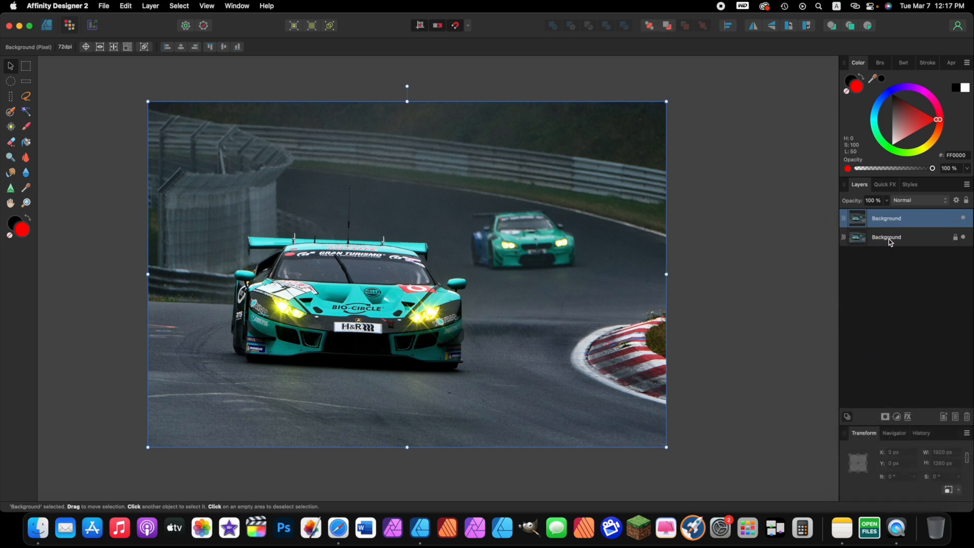
pyautogui.click(968, 417)
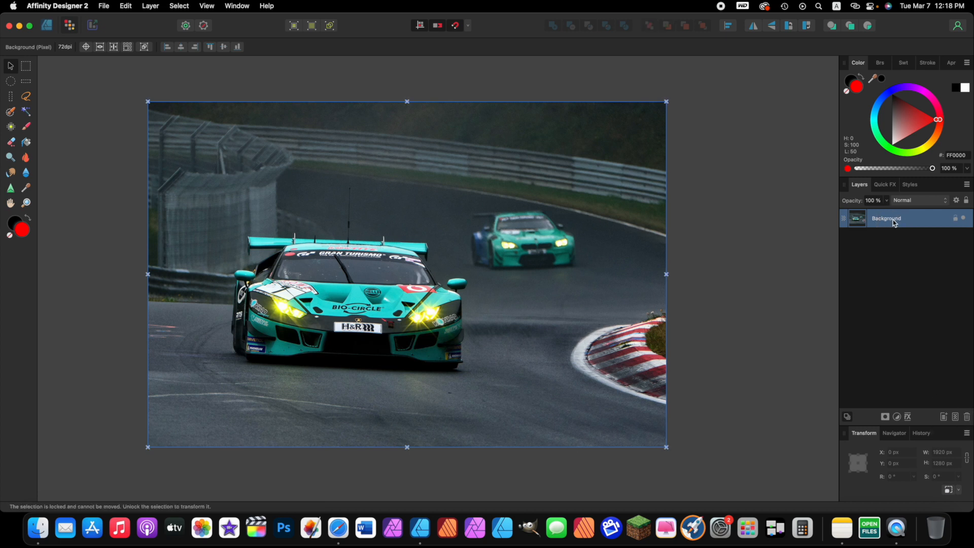
# Duplicate the locked Background photo layer.
pyautogui.click(126, 6)
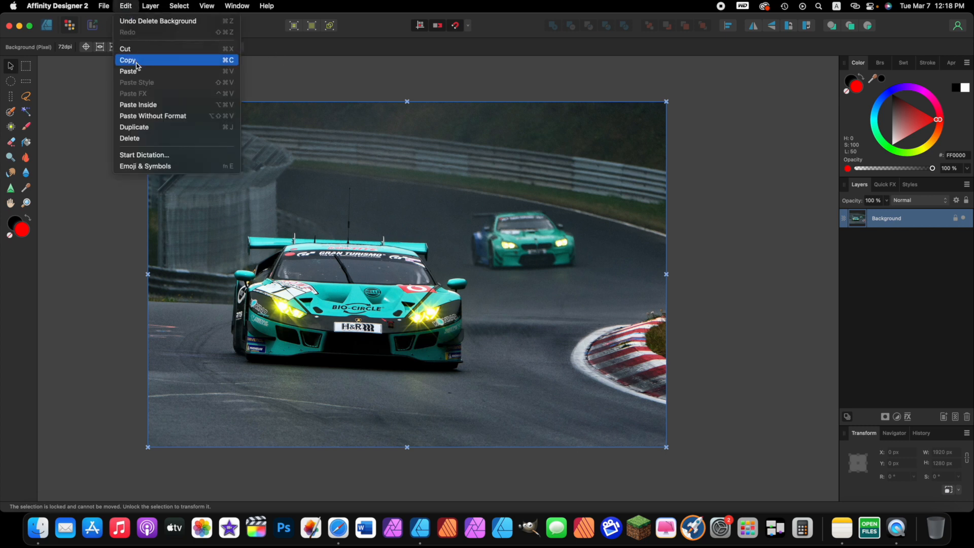
pyautogui.click(165, 129)
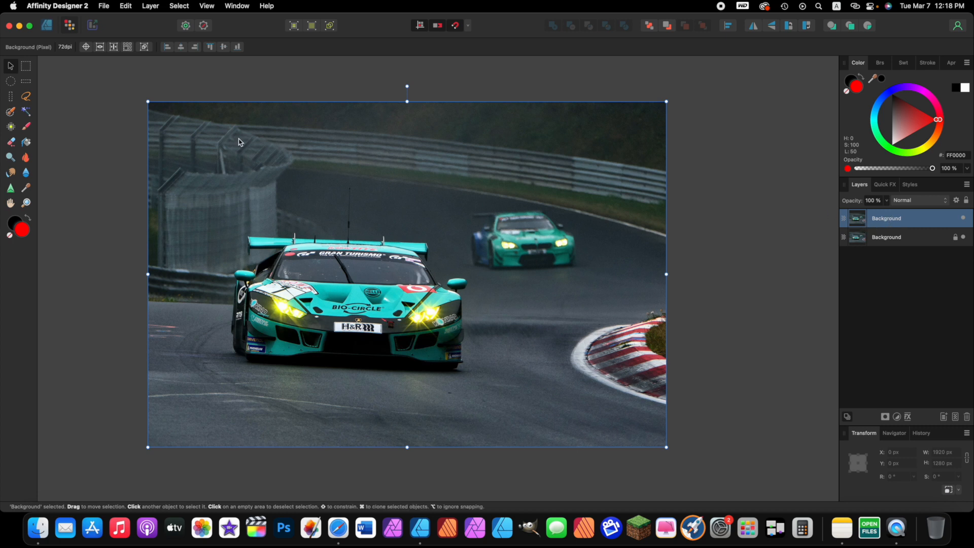
pyautogui.click(125, 6)
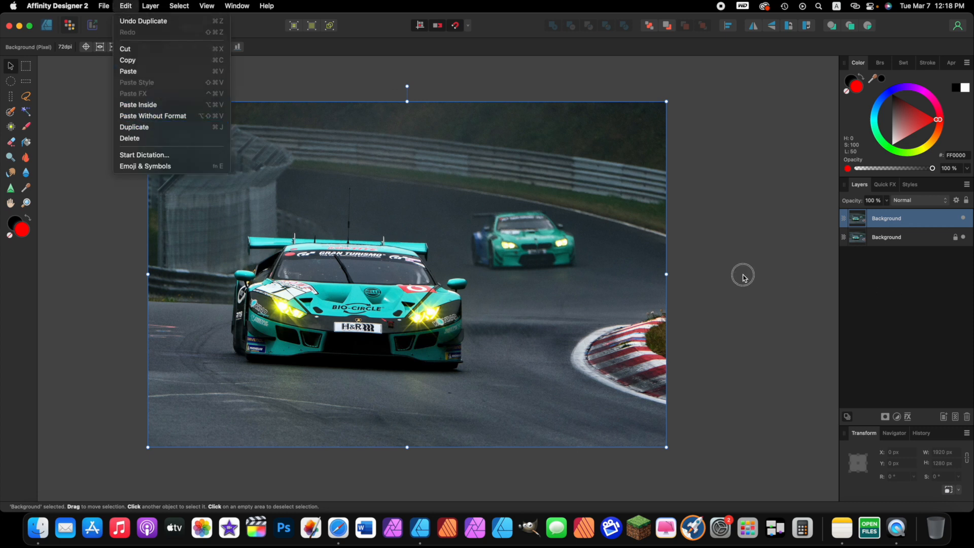
pyautogui.click(724, 258)
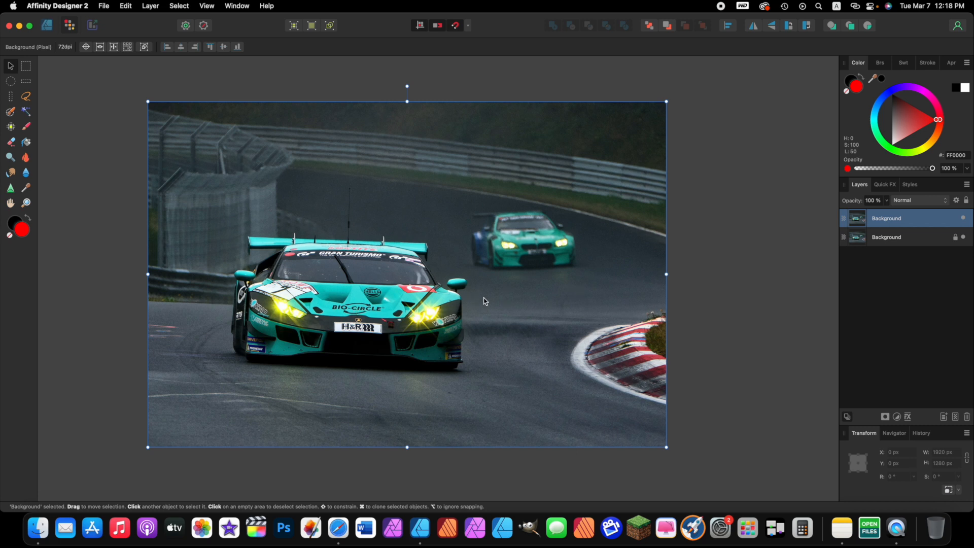
# Add a Black and White adjustment to the duplicated Background layer and move its settings dialog clear of the cars.
pyautogui.click(897, 418)
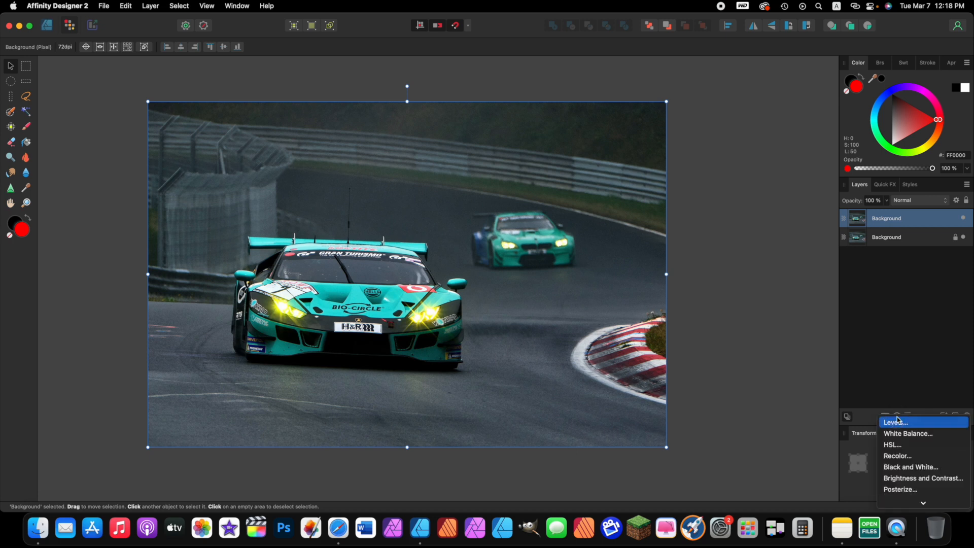
pyautogui.click(912, 467)
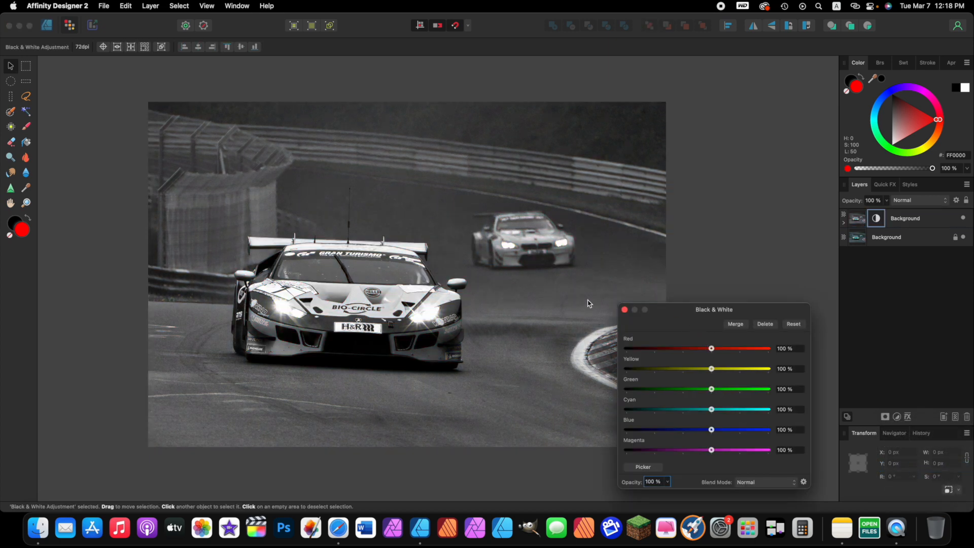
pyautogui.moveTo(705, 309); pyautogui.dragTo(715, 142)
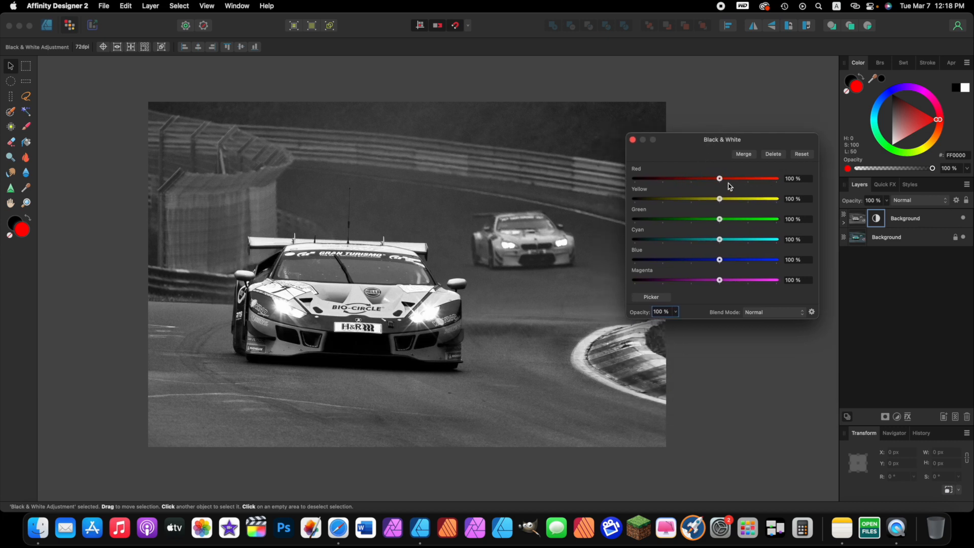
# Set the Black & White adjustment's Red to 30%, Yellow to 89% and Green to 59%.
pyautogui.click(793, 179)
pyautogui.write('30')
pyautogui.press('Tab')
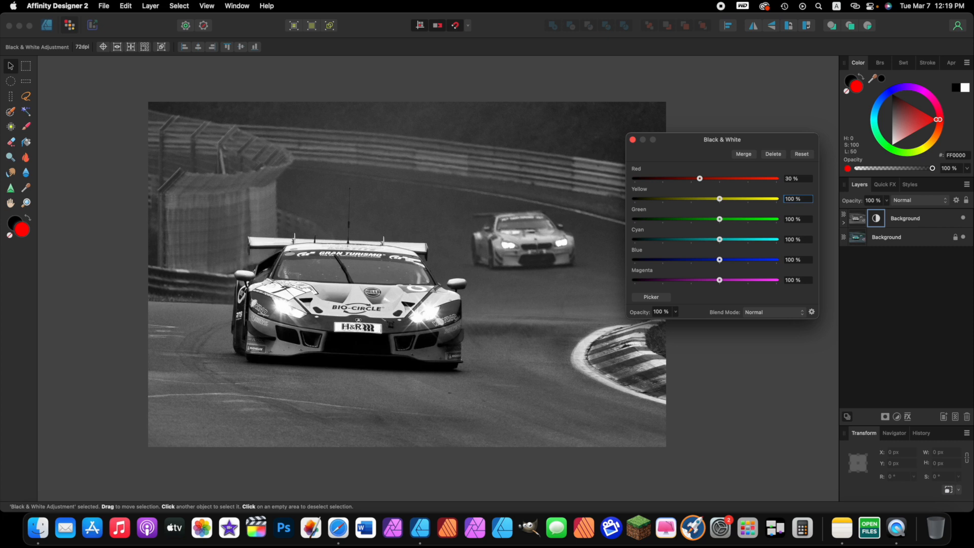
pyautogui.write('85')
pyautogui.press('Tab')
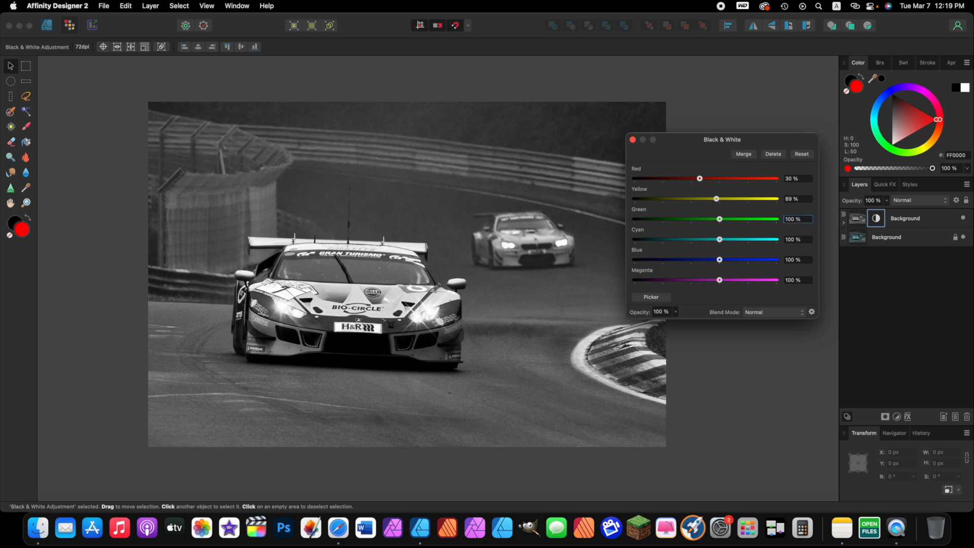
pyautogui.write('59')
pyautogui.press('Tab')
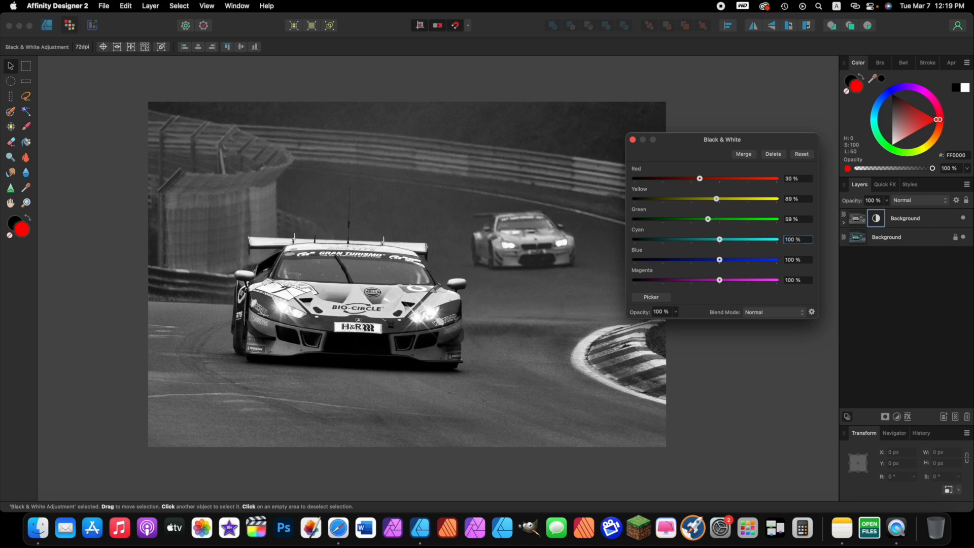
# Set the Black & White adjustment's Cyan to 70%, Blue to 11% and Magenta to 41%, and close its settings.
pyautogui.write('70')
pyautogui.press('Tab')
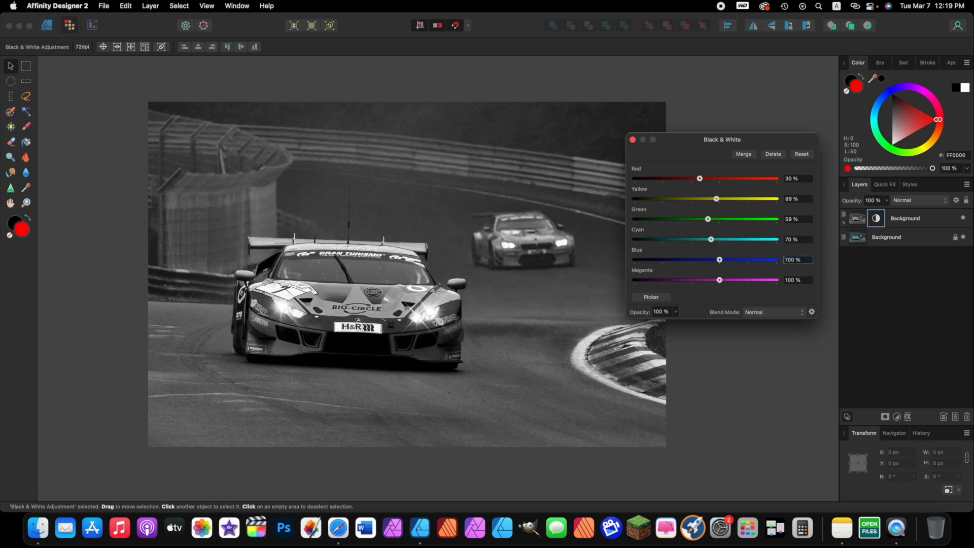
pyautogui.write('11')
pyautogui.press('Tab')
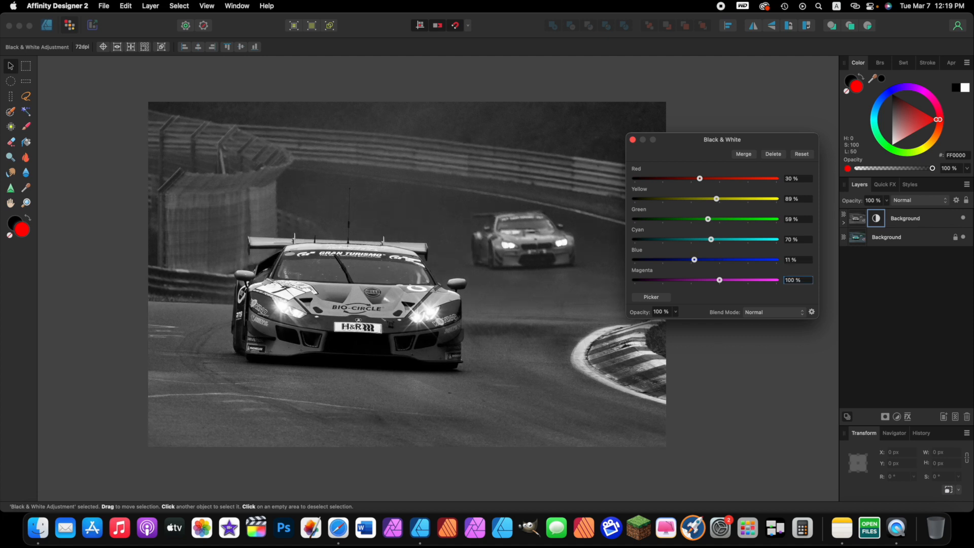
pyautogui.write('41')
pyautogui.press('Tab')
pyautogui.click(633, 140)
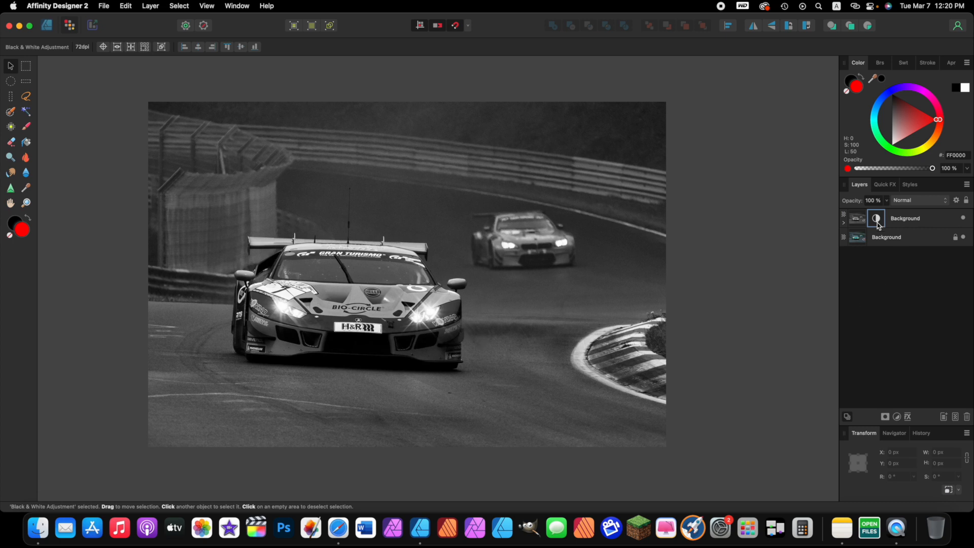
# Expand the duplicated Background layer and select the Black & White Adjustment nested inside it.
pyautogui.click(900, 240)
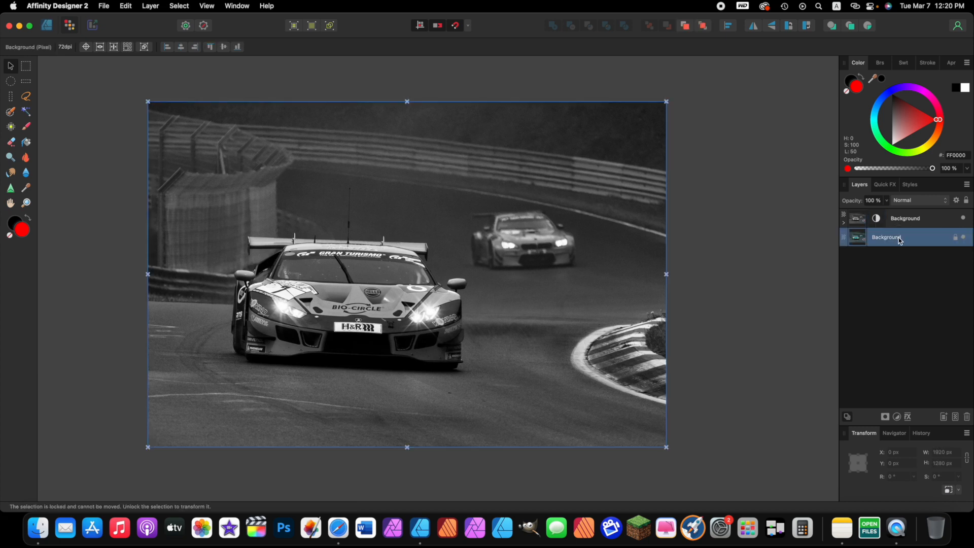
pyautogui.click(907, 219)
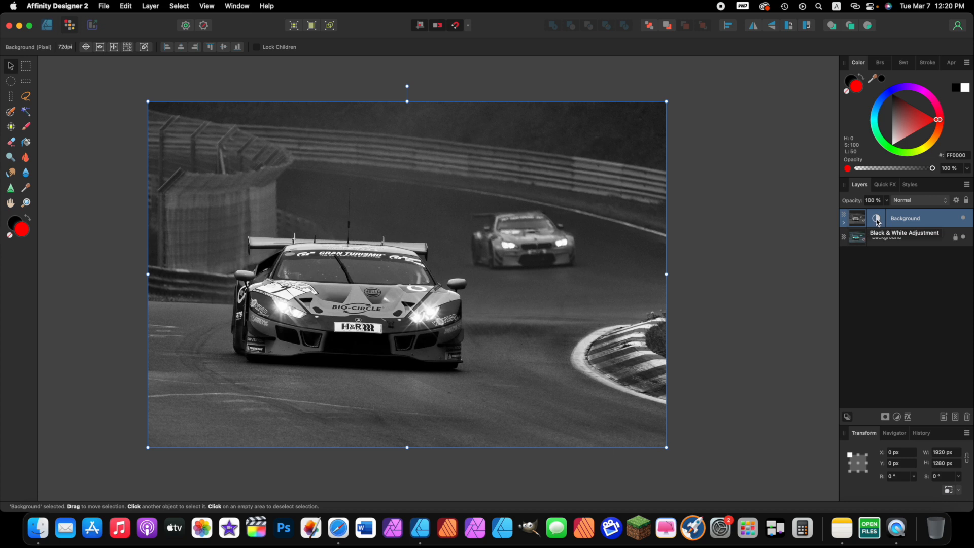
pyautogui.click(846, 226)
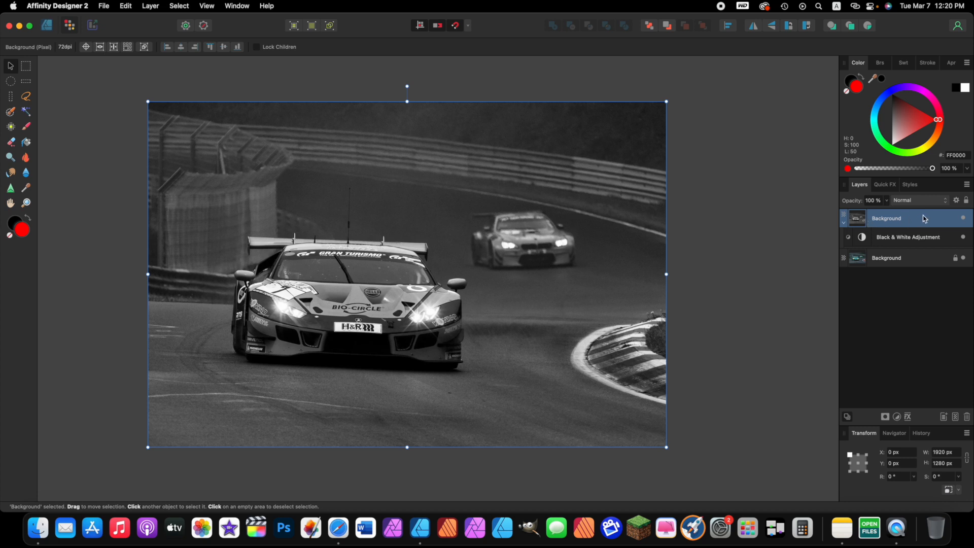
pyautogui.click(907, 238)
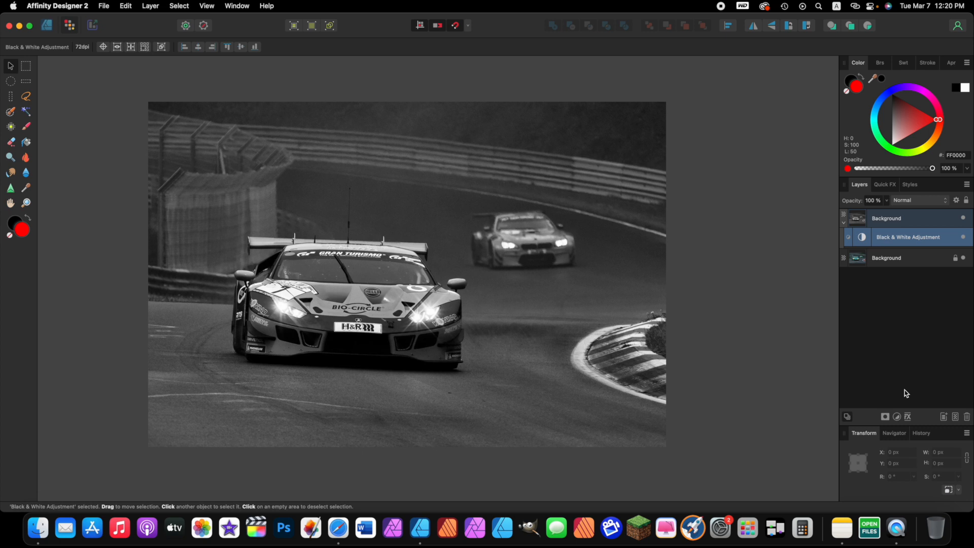
pyautogui.click(897, 417)
pyautogui.moveTo(924, 503)
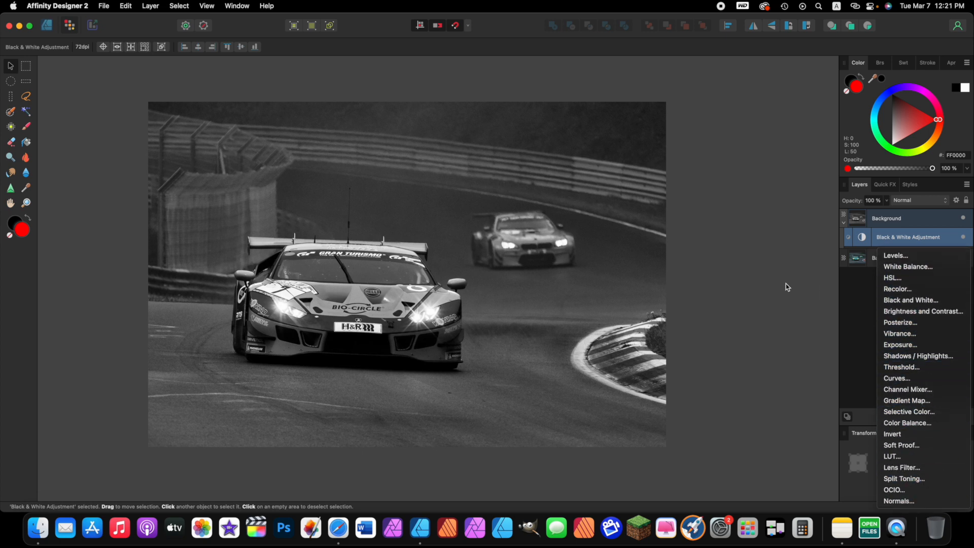
pyautogui.click(756, 276)
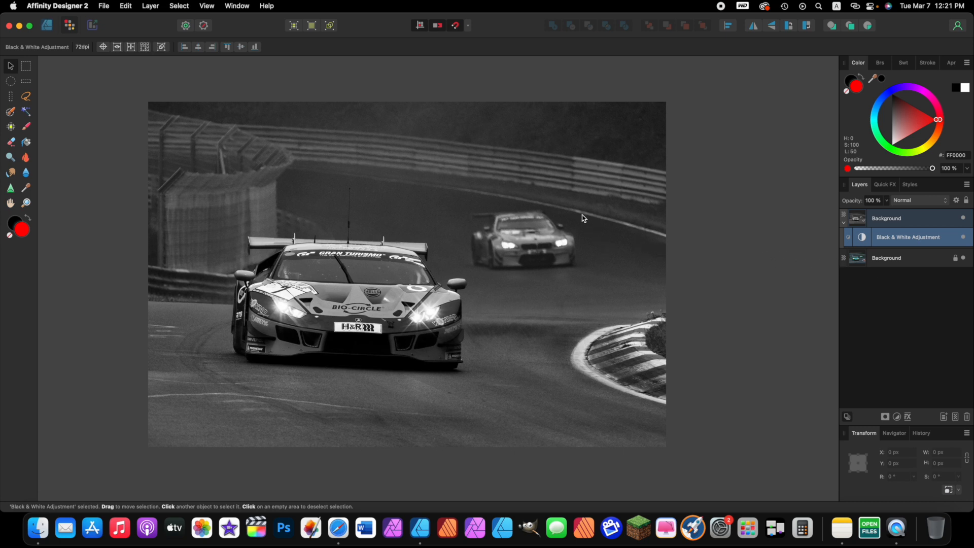
# Activate the Paint Brush and reset its colours to black and white, with black as the active colour.
pyautogui.press('b')
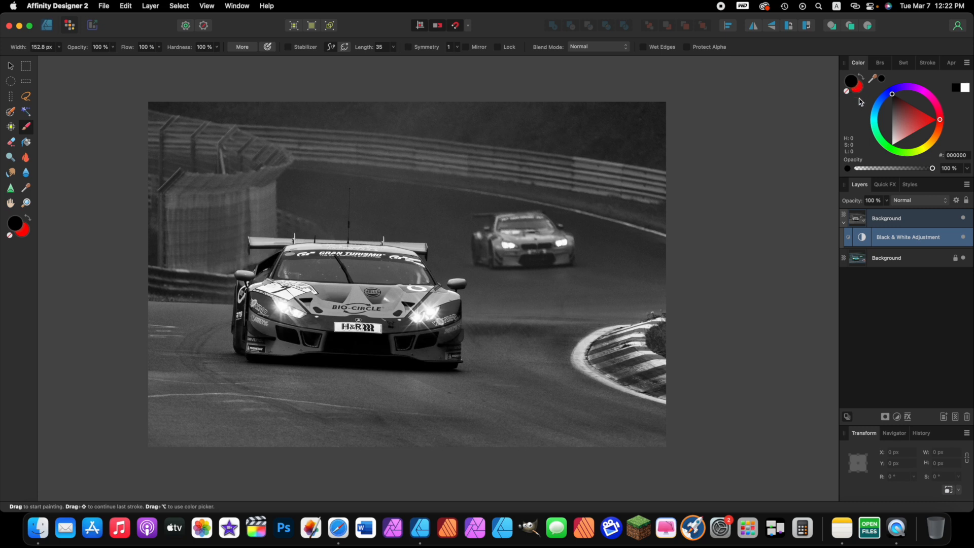
pyautogui.press('d')
pyautogui.click(863, 78)
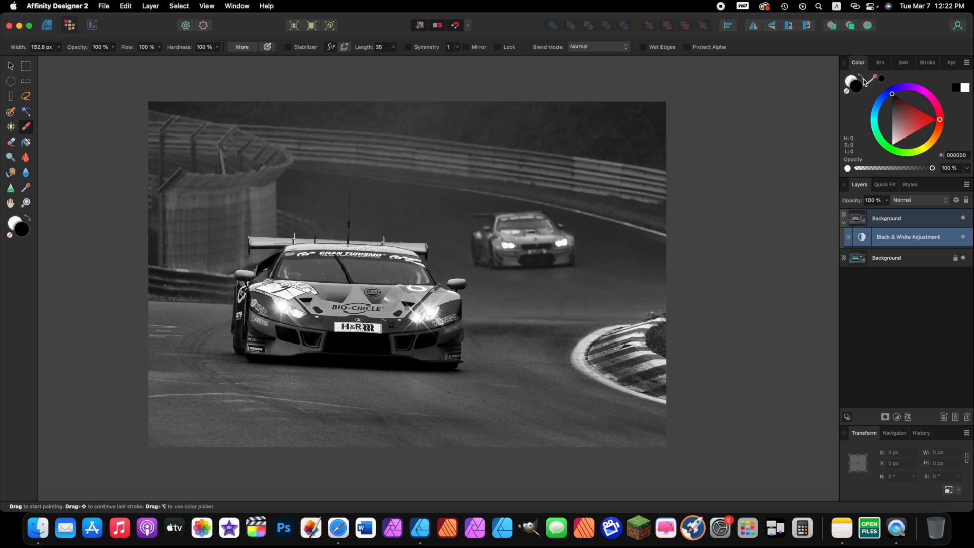
pyautogui.click(862, 78)
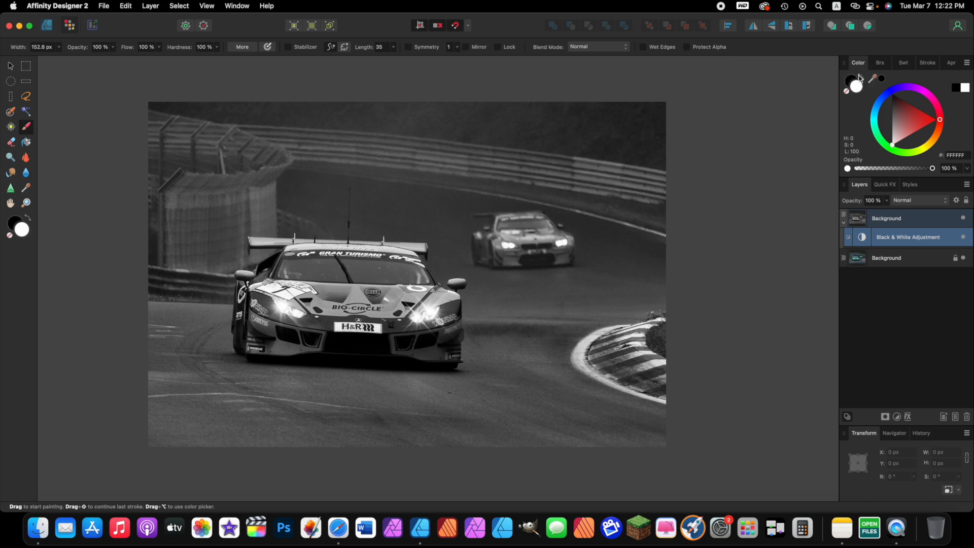
pyautogui.click(860, 76)
pyautogui.click(862, 77)
pyautogui.press('x')
pyautogui.press('x')
pyautogui.press('x')
pyautogui.press('x')
pyautogui.press('x')
pyautogui.press('x')
pyautogui.press('x')
pyautogui.press('x')
pyautogui.press('x')
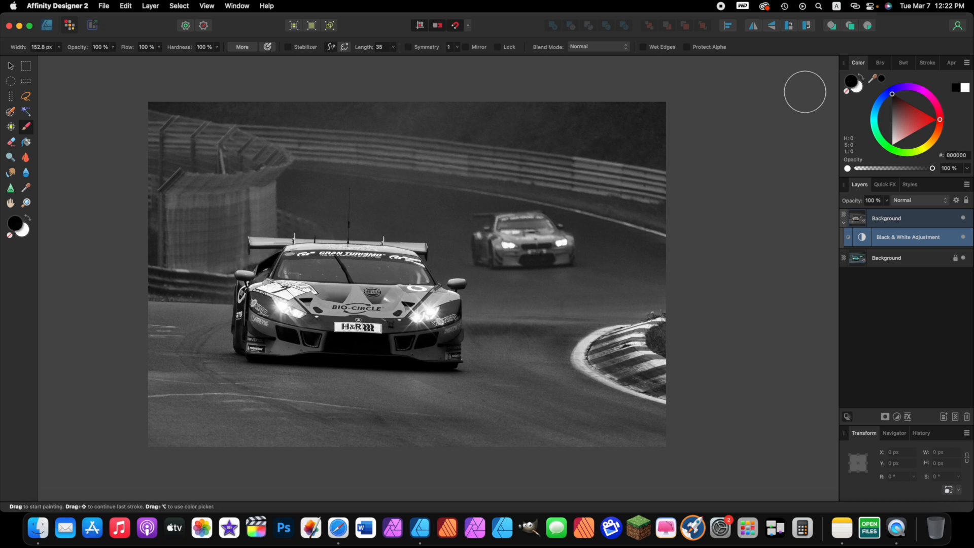
pyautogui.press('x')
pyautogui.press('x')
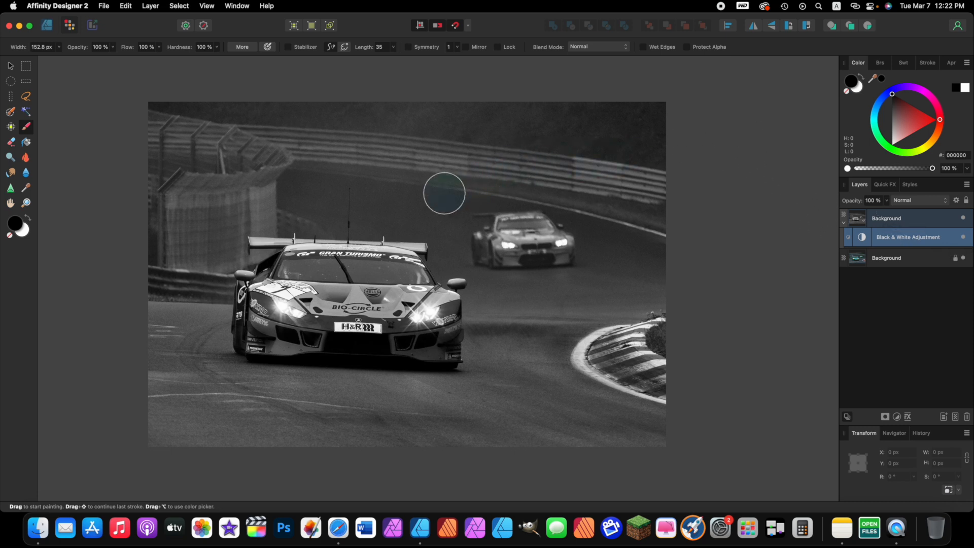
# Reduce the Paint Brush width to 49 px for working over the front car's rear wing.
pyautogui.moveTo(444, 191)
pyautogui.mouseDown()
pyautogui.moveTo(403, 237)
pyautogui.moveTo(400, 265)
pyautogui.mouseUp()
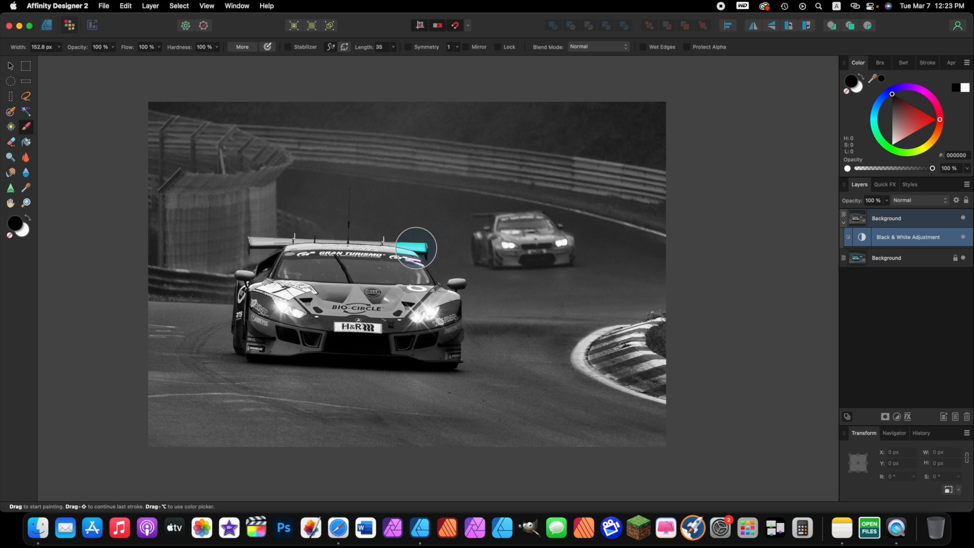
pyautogui.press('[')
pyautogui.press('[')
pyautogui.press('[')
pyautogui.press('[')
pyautogui.press('[')
pyautogui.press('[')
pyautogui.press('[')
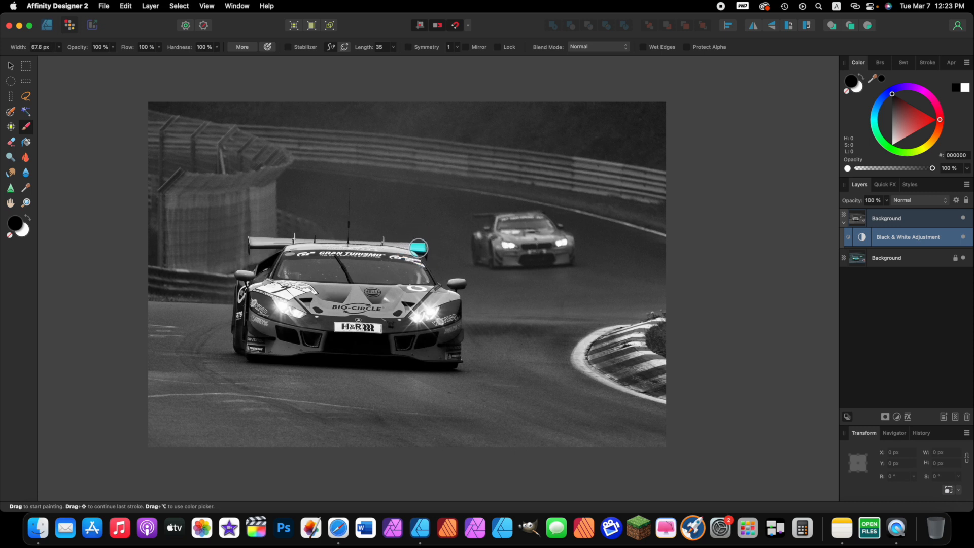
pyautogui.press('[')
pyautogui.press('[')
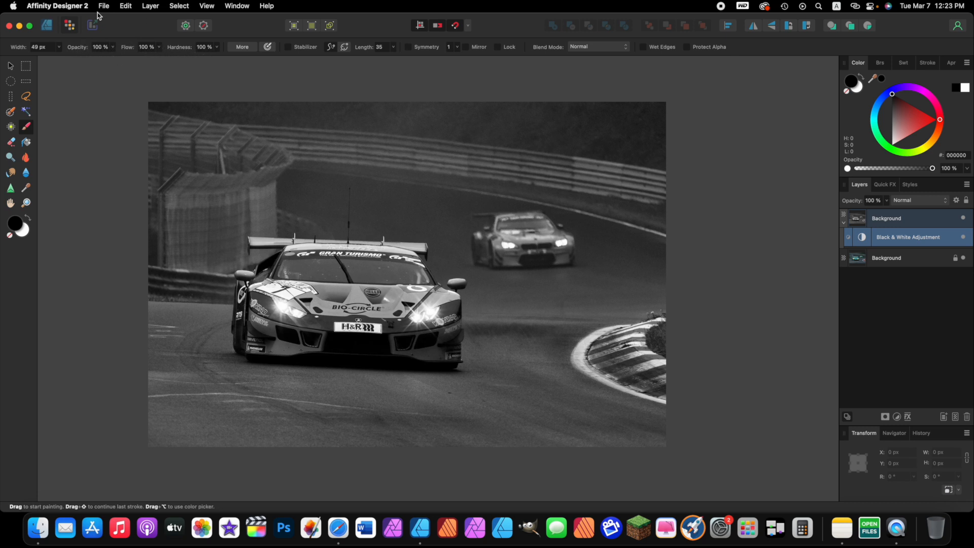
# Open the Paint Brush's opacity setting for adjustment.
pyautogui.click(100, 47)
pyautogui.write('1')
pyautogui.click(98, 48)
pyautogui.write('1')
pyautogui.press('BackSpace')
pyautogui.press('BackSpace')
pyautogui.click(114, 47)
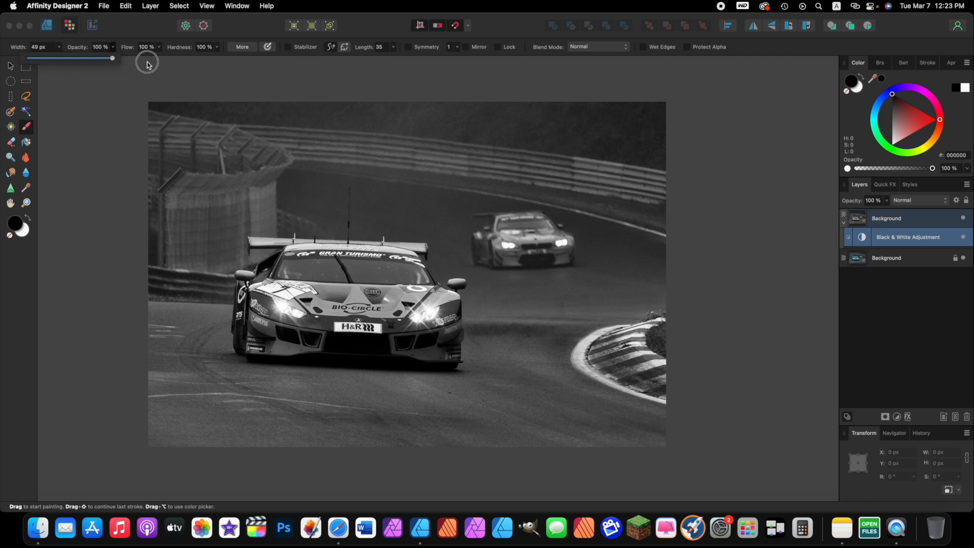
# Keep the Paint Brush opacity at 100% and set the brush width to 47 px to fit the front car's rear wing.
pyautogui.click(131, 72)
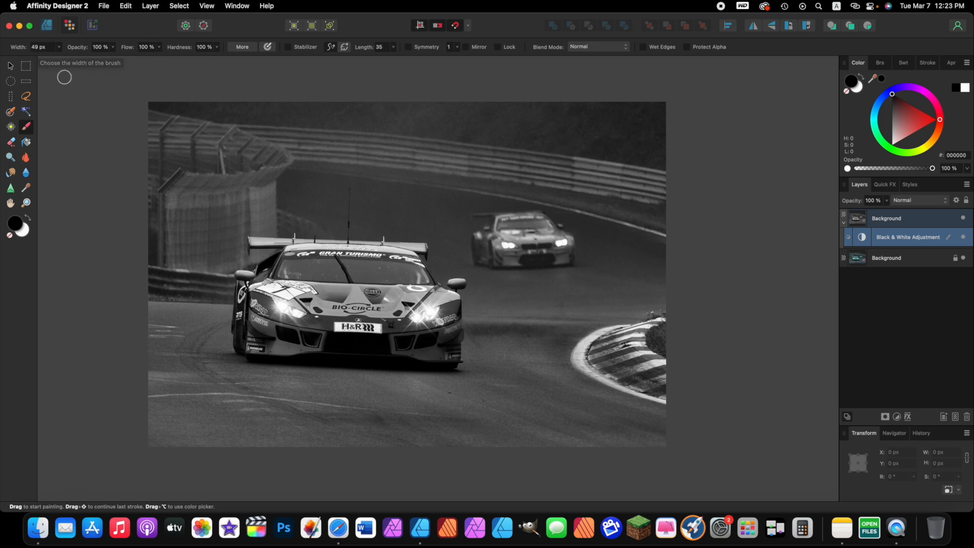
pyautogui.click(59, 48)
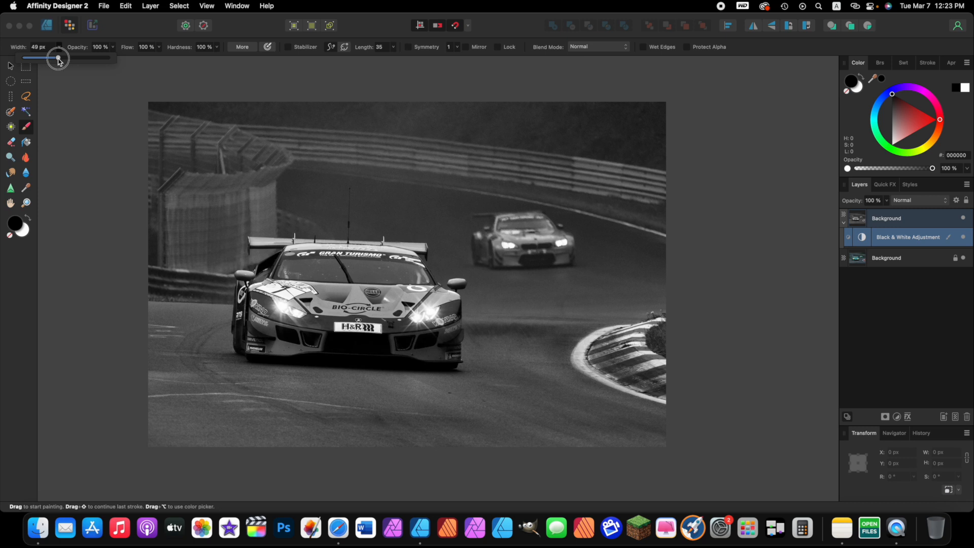
pyautogui.moveTo(57, 58); pyautogui.dragTo(57, 61)
pyautogui.moveTo(56, 59); pyautogui.dragTo(61, 60)
pyautogui.click(211, 148)
pyautogui.moveTo(273, 240); pyautogui.dragTo(421, 249)
pyautogui.click(89, 107)
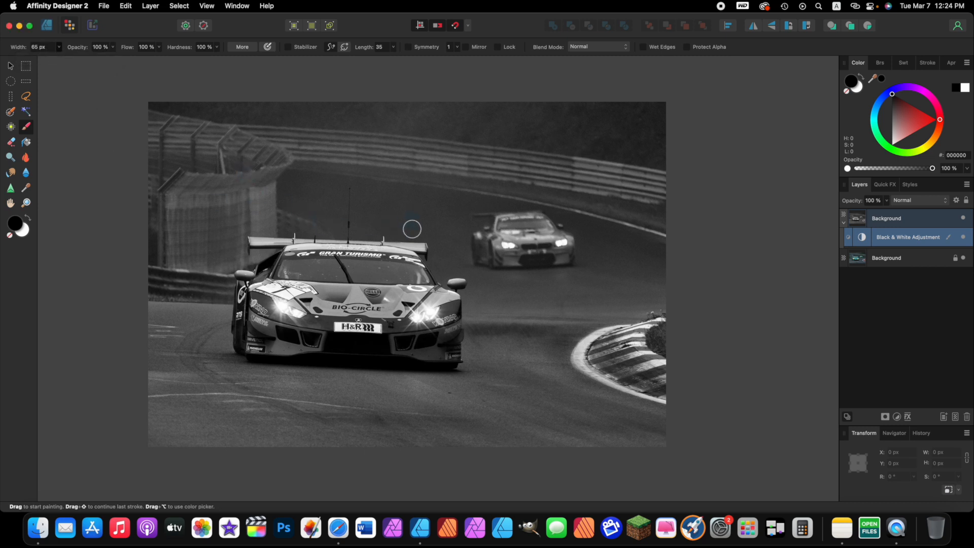
pyautogui.press('[')
pyautogui.press('[')
# Paint black along the front car's rear wing on the Black & White Adjustment from end to end to restore its colour.
pyautogui.click(421, 248)
pyautogui.press('super+z')
pyautogui.click(420, 248)
pyautogui.click(421, 248)
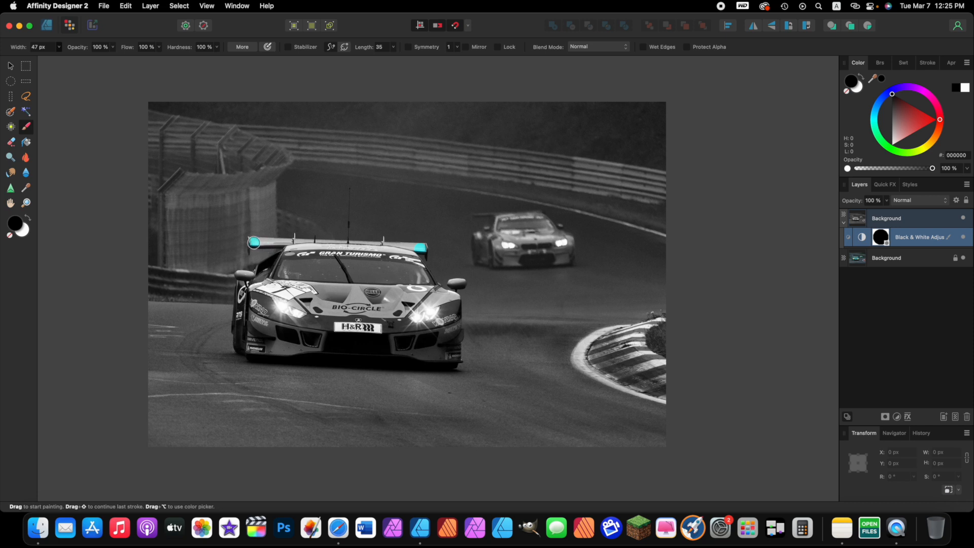
pyautogui.moveTo(255, 242); pyautogui.dragTo(425, 246)
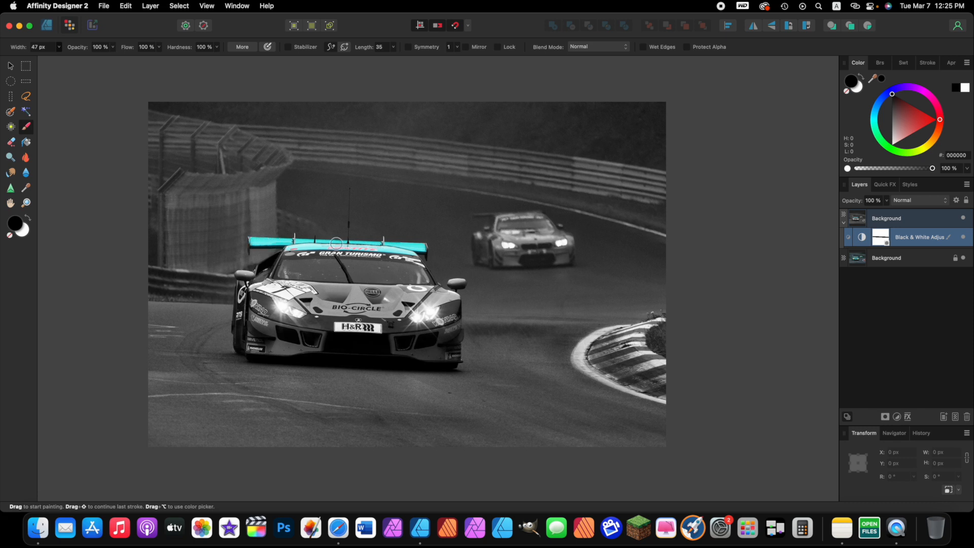
pyautogui.moveTo(415, 250); pyautogui.dragTo(422, 250)
pyautogui.click(897, 416)
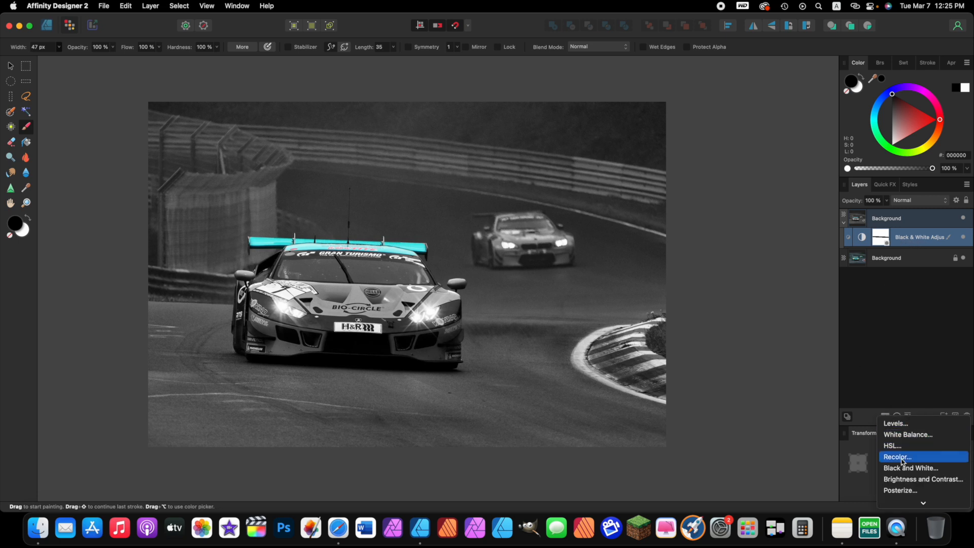
pyautogui.moveTo(912, 505)
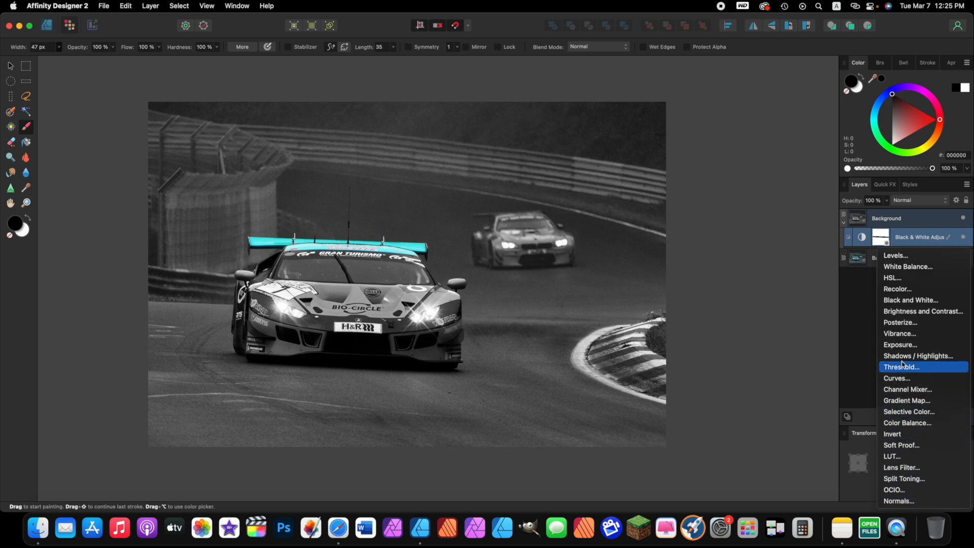
pyautogui.click(795, 291)
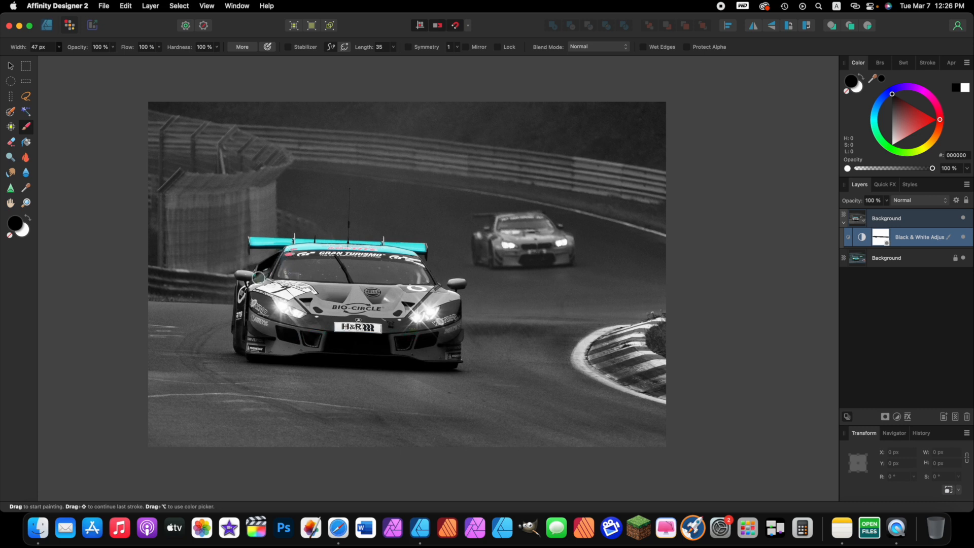
# Paint black around the front car's outer edge, covering the mirrors, sides, lower bumper and windscreen pillars, to restore their colour.
pyautogui.moveTo(259, 270); pyautogui.dragTo(239, 280)
pyautogui.moveTo(236, 337)
pyautogui.mouseDown()
pyautogui.moveTo(457, 357)
pyautogui.moveTo(448, 324)
pyautogui.moveTo(460, 285)
pyautogui.moveTo(455, 300)
pyautogui.moveTo(435, 291)
pyautogui.moveTo(411, 258)
pyautogui.mouseUp()
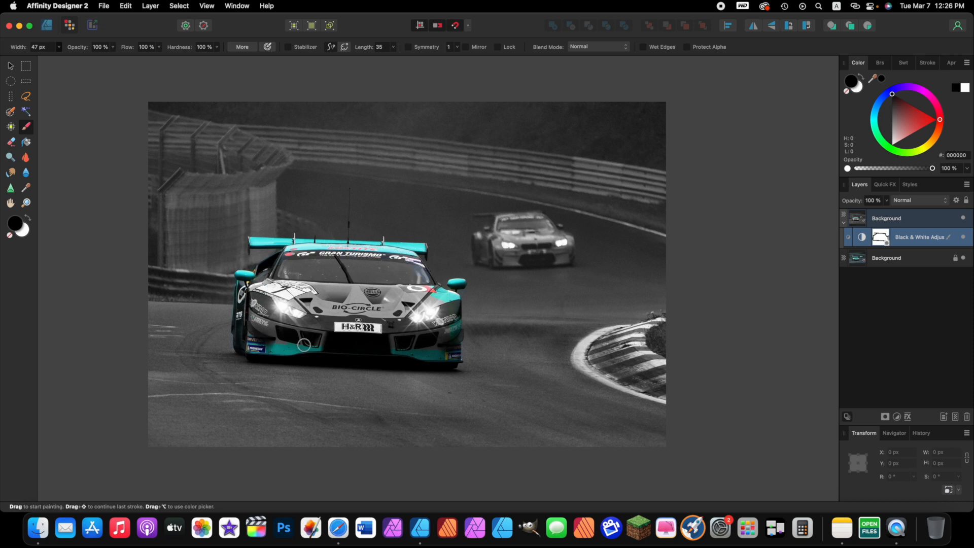
pyautogui.click(330, 290)
pyautogui.click(393, 290)
pyautogui.press('super+z')
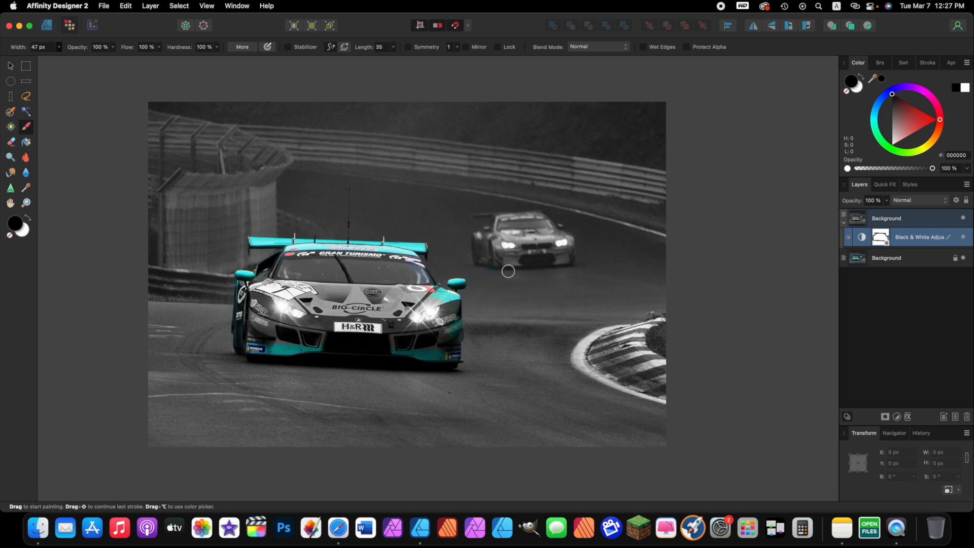
# Show the Black & White Adjustment's mask on its own and increase the Paint Brush width to 108.6 px.
pyautogui.keyDown('alt'); pyautogui.click(883, 242); pyautogui.keyUp('alt')
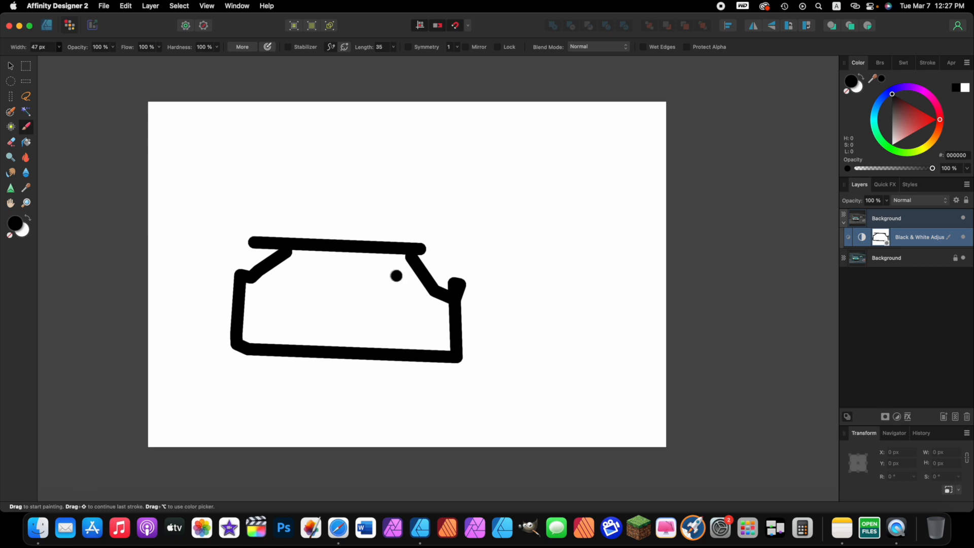
pyautogui.press(']')
pyautogui.press(']')
pyautogui.press(']')
pyautogui.press(']')
pyautogui.press(']')
pyautogui.press(']')
# Fill the inside of the car outline with black on the mask and return to the normal photo view.
pyautogui.click(399, 264)
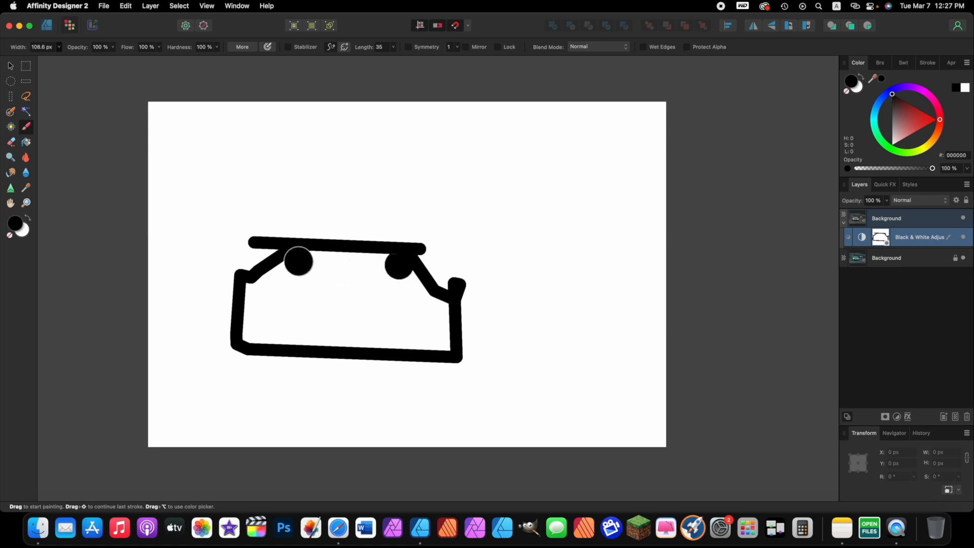
pyautogui.keyDown('shift'); pyautogui.click(295, 262); pyautogui.keyUp('shift')
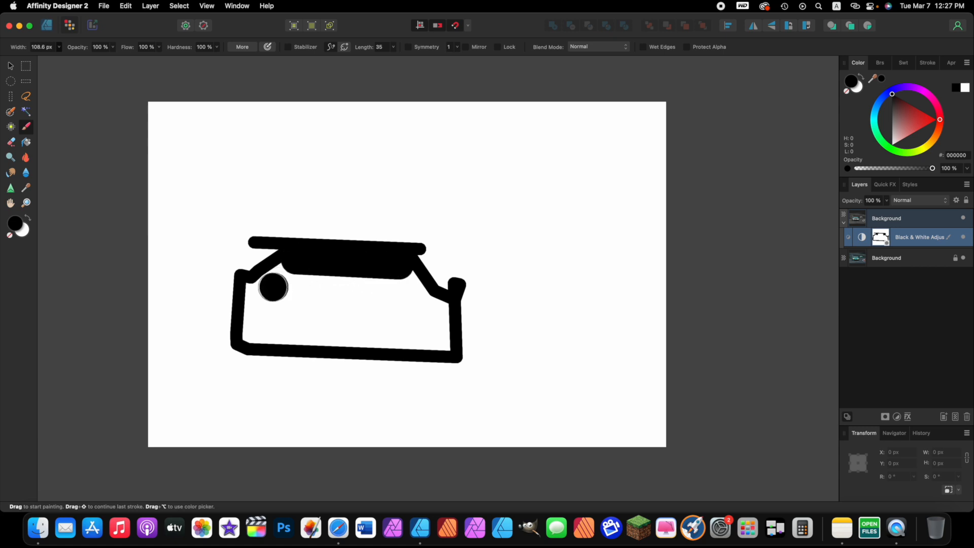
pyautogui.moveTo(251, 293); pyautogui.dragTo(250, 335)
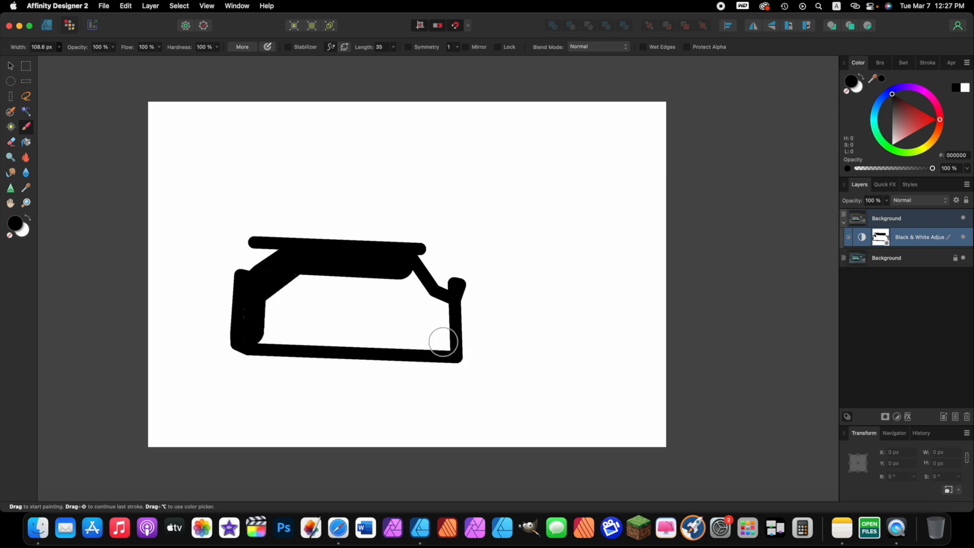
pyautogui.moveTo(443, 341)
pyautogui.mouseDown()
pyautogui.moveTo(441, 310)
pyautogui.moveTo(413, 285)
pyautogui.moveTo(328, 294)
pyautogui.moveTo(305, 286)
pyautogui.moveTo(260, 318)
pyautogui.moveTo(420, 321)
pyautogui.moveTo(394, 307)
pyautogui.moveTo(311, 302)
pyautogui.mouseUp()
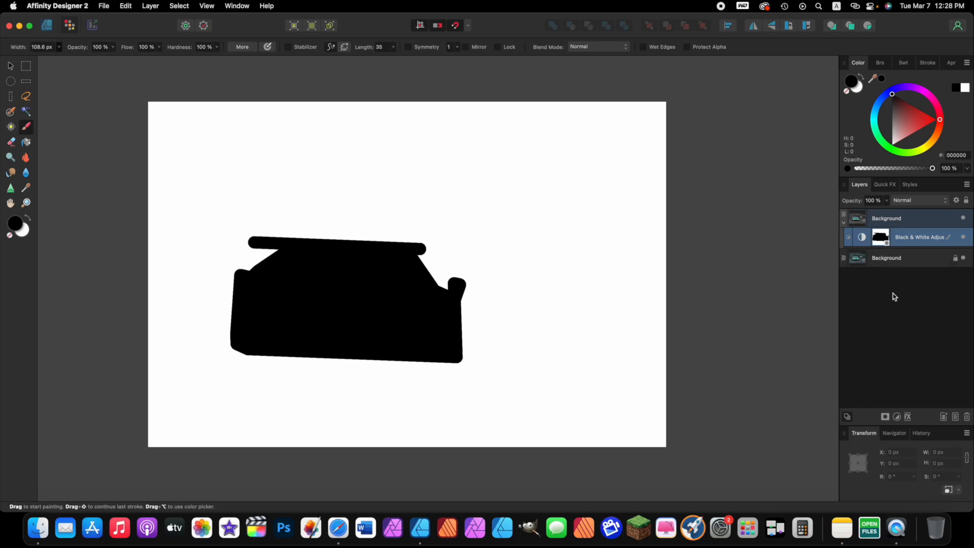
pyautogui.click(895, 307)
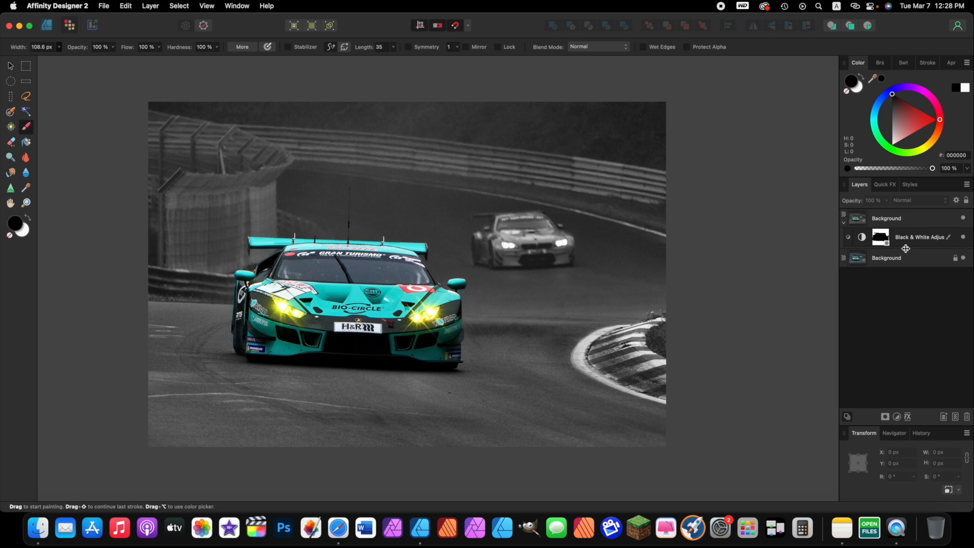
# Delete the upper Background layer with its adjustment and duplicate the remaining Background layer.
pyautogui.click(898, 220)
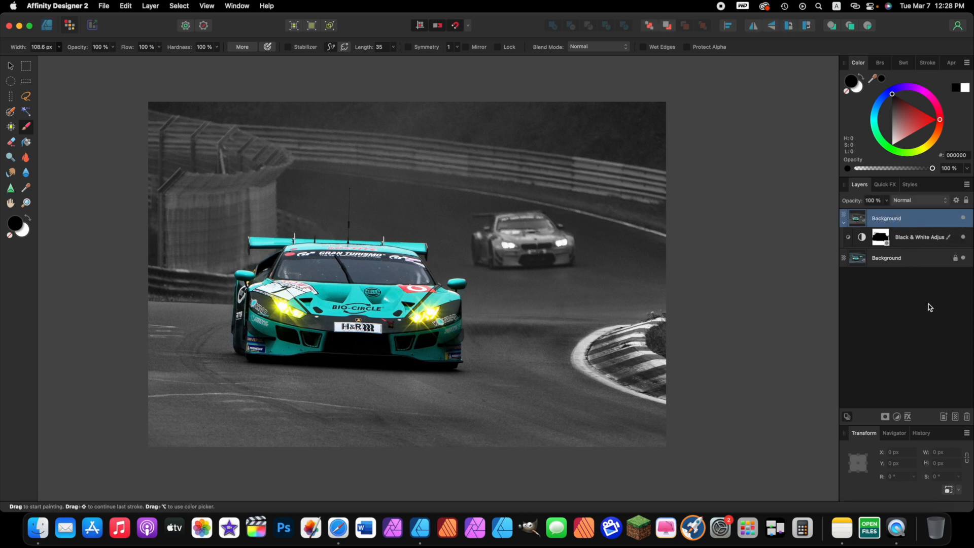
pyautogui.click(967, 417)
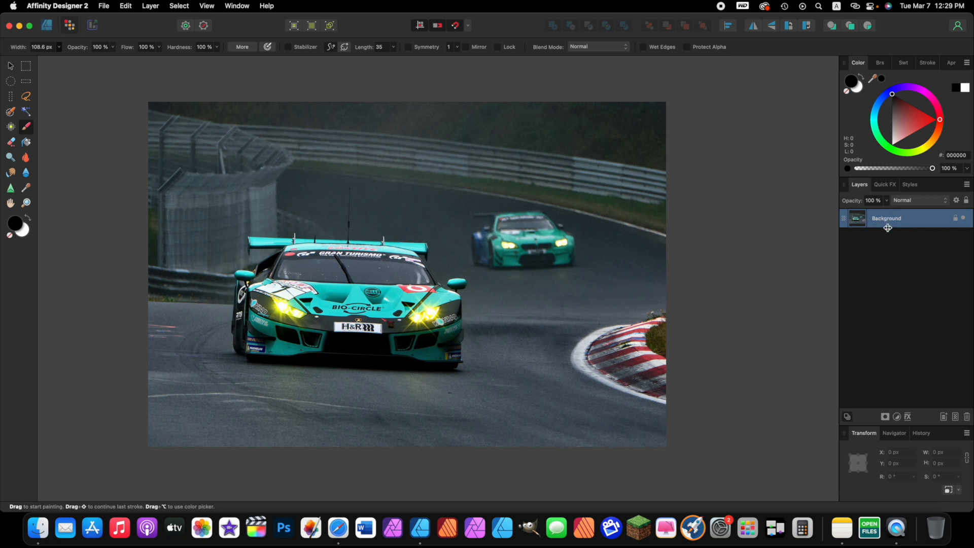
pyautogui.press('super+j')
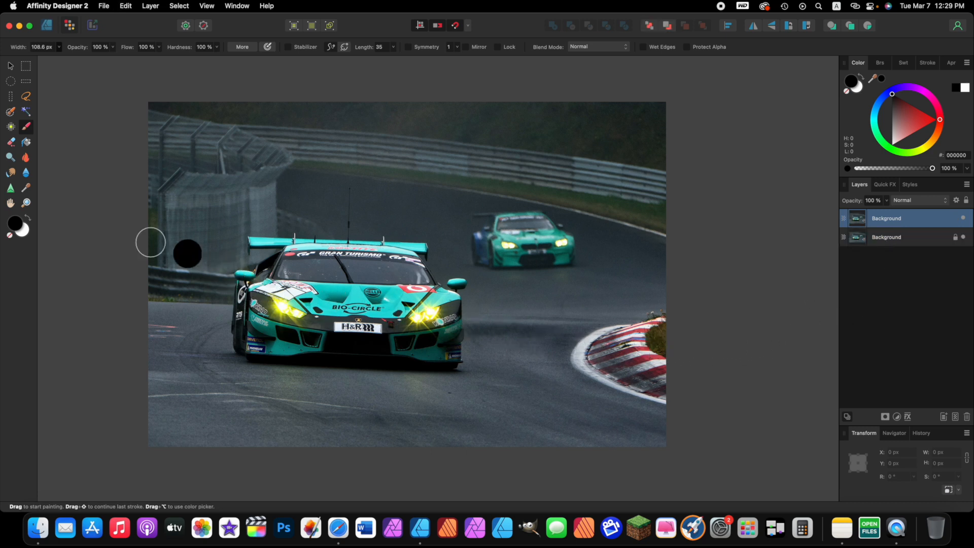
# Activate the Selection Brush on the duplicated layer and set its mode to add.
pyautogui.click(11, 115)
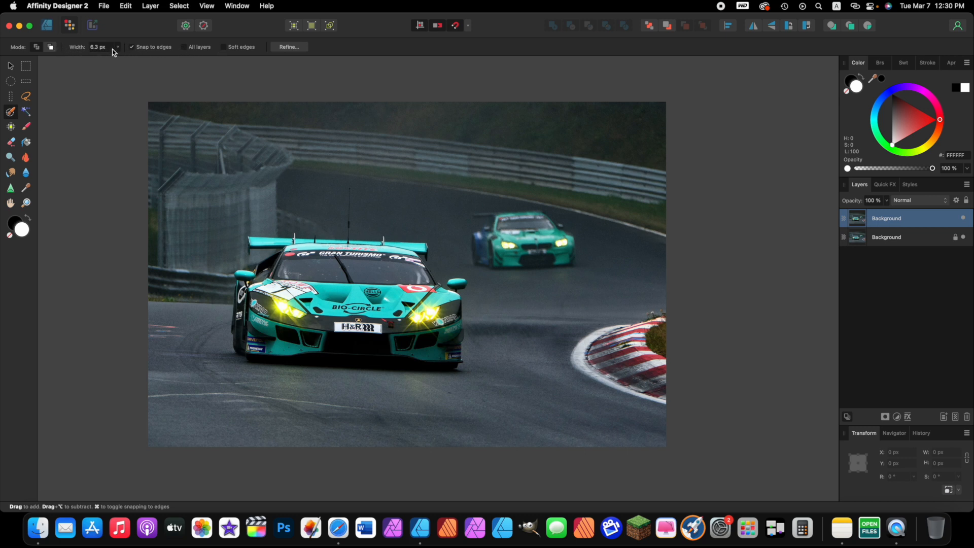
pyautogui.click(26, 127)
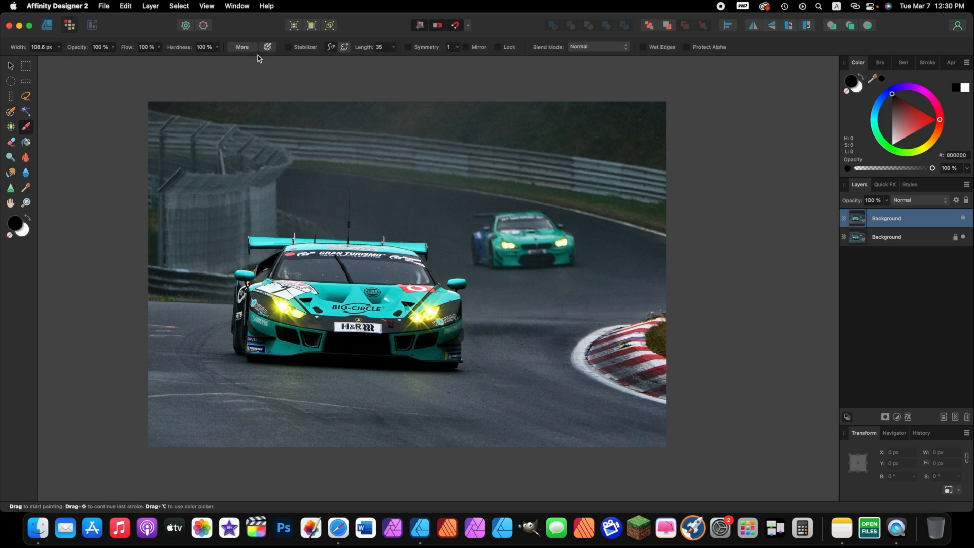
pyautogui.click(10, 114)
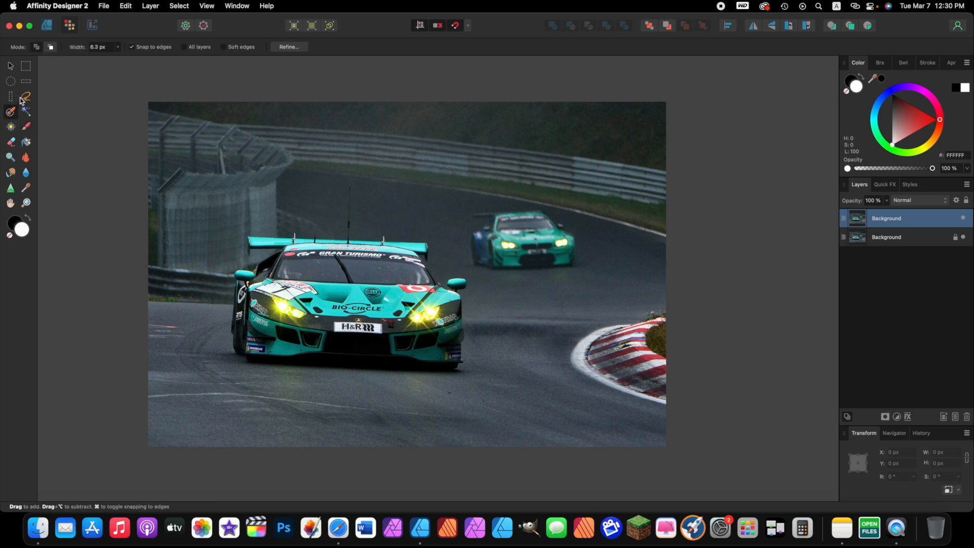
pyautogui.click(51, 48)
pyautogui.click(39, 50)
# Select the whole front car, including its rear wing and mirrors, with the Selection Brush at a width of 33.5 px.
pyautogui.scroll(5, 331, 283)
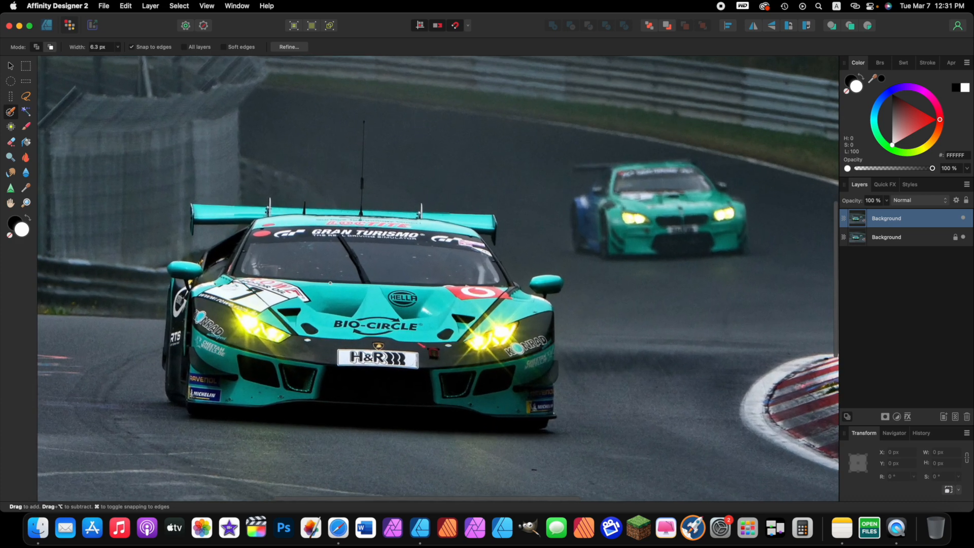
pyautogui.scroll(3, 331, 282)
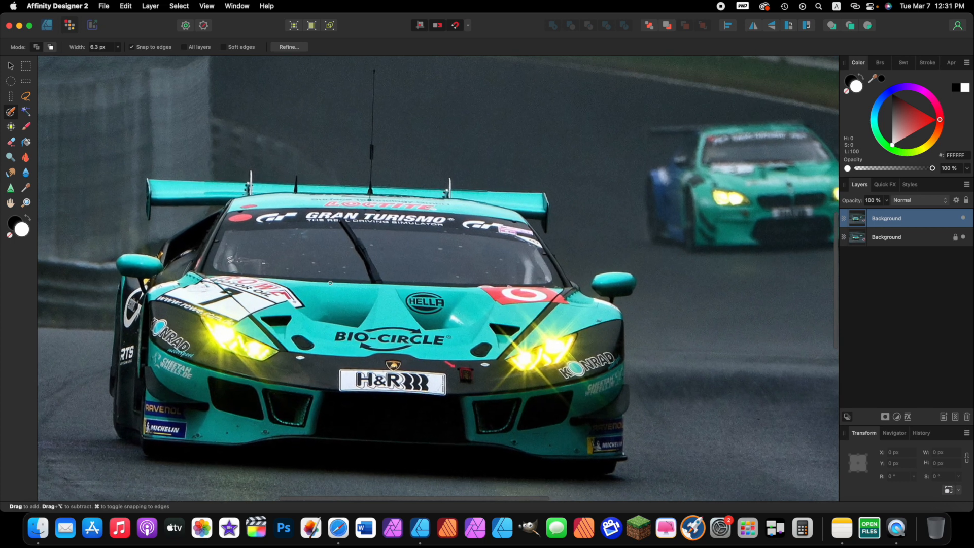
pyautogui.scroll(-1, 330, 283)
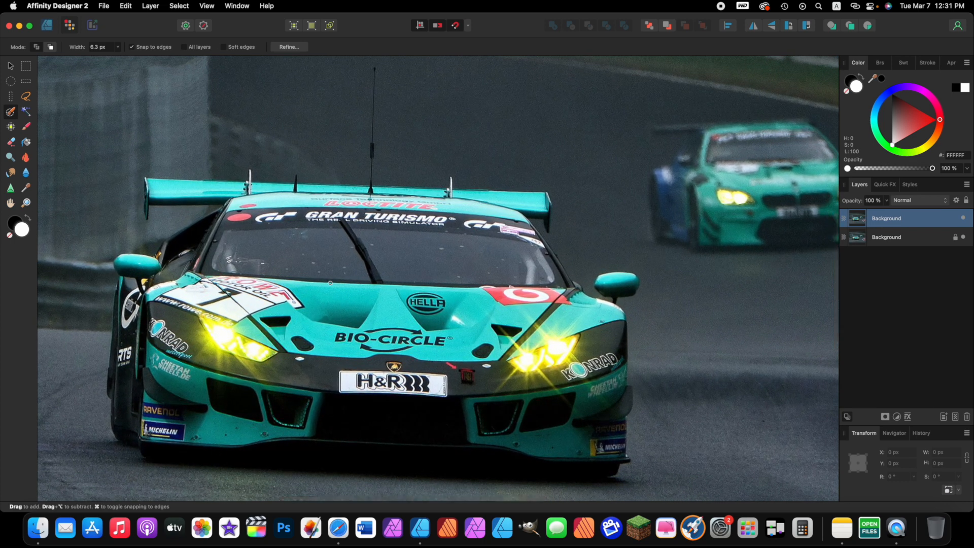
pyautogui.scroll(-1, 331, 283)
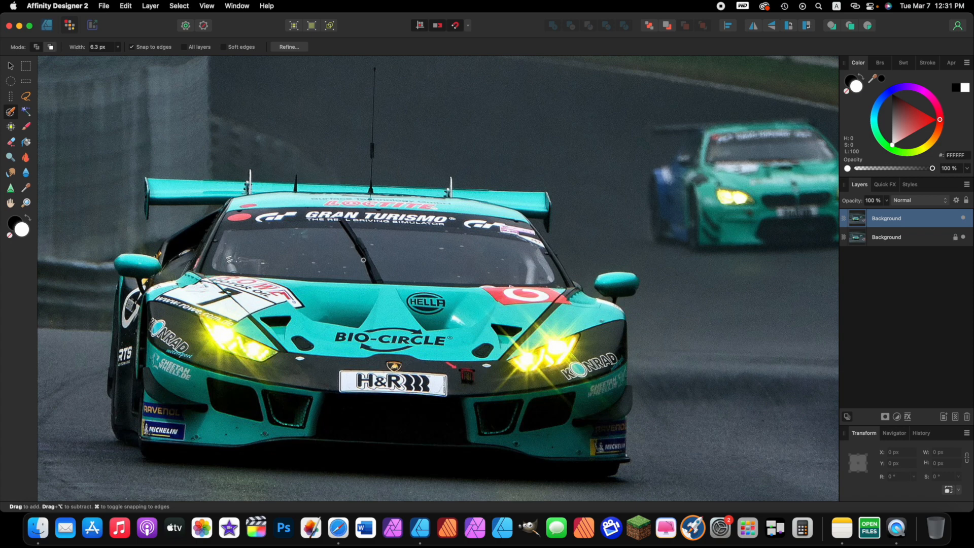
pyautogui.press(']')
pyautogui.press(']')
pyautogui.press(']')
pyautogui.press(']')
pyautogui.press(']')
pyautogui.press(']')
pyautogui.moveTo(530, 206)
pyautogui.mouseDown()
pyautogui.moveTo(219, 193)
pyautogui.moveTo(249, 203)
pyautogui.moveTo(240, 227)
pyautogui.moveTo(194, 242)
pyautogui.moveTo(166, 269)
pyautogui.moveTo(155, 306)
pyautogui.moveTo(162, 361)
pyautogui.moveTo(405, 374)
pyautogui.moveTo(548, 403)
pyautogui.moveTo(601, 424)
pyautogui.moveTo(603, 328)
pyautogui.moveTo(553, 303)
pyautogui.moveTo(514, 343)
pyautogui.moveTo(567, 362)
pyautogui.moveTo(468, 324)
pyautogui.moveTo(320, 310)
pyautogui.moveTo(256, 350)
pyautogui.moveTo(232, 339)
pyautogui.moveTo(293, 320)
pyautogui.moveTo(308, 358)
pyautogui.moveTo(206, 325)
pyautogui.moveTo(220, 298)
pyautogui.moveTo(173, 334)
pyautogui.moveTo(153, 326)
pyautogui.moveTo(133, 290)
pyautogui.moveTo(130, 269)
pyautogui.moveTo(144, 267)
pyautogui.moveTo(138, 417)
pyautogui.moveTo(231, 427)
pyautogui.moveTo(472, 416)
pyautogui.moveTo(504, 422)
pyautogui.moveTo(335, 428)
pyautogui.moveTo(514, 428)
pyautogui.moveTo(613, 452)
pyautogui.moveTo(604, 450)
pyautogui.moveTo(602, 396)
pyautogui.mouseUp()
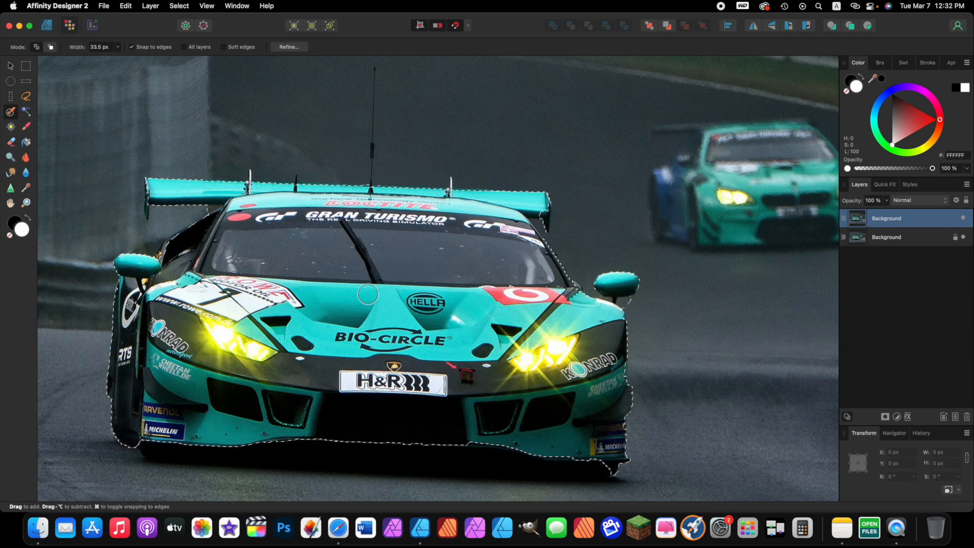
# Reduce the Selection Brush width to 17.5 px for refining the selection at the bumper's lower corner beneath the Michelin sticker.
pyautogui.scroll(2, 270, 310)
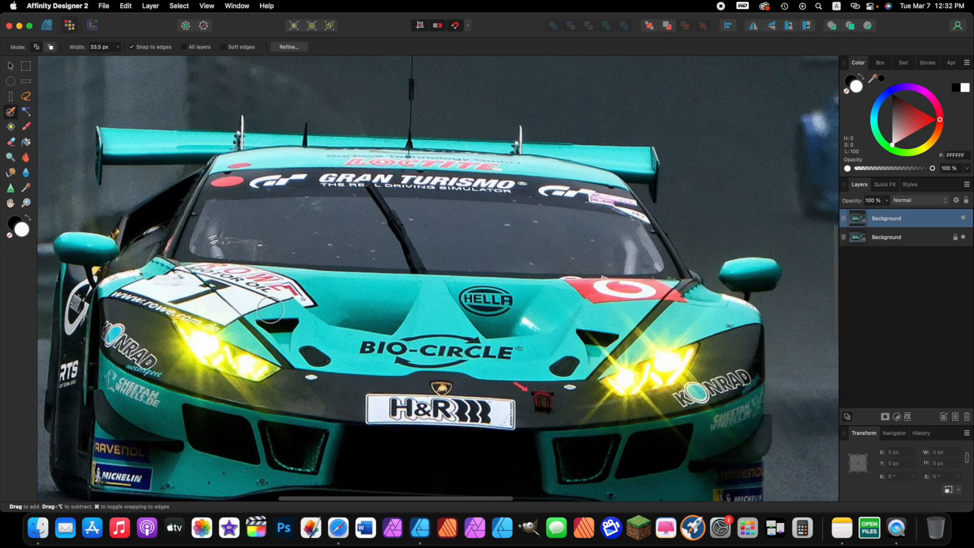
pyautogui.scroll(3, 270, 310)
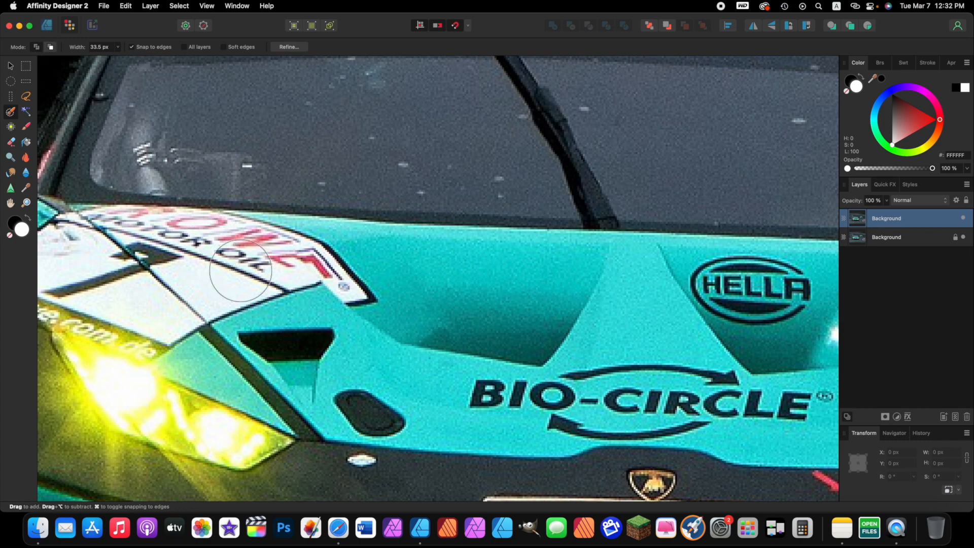
pyautogui.scroll(-3, 405, 305)
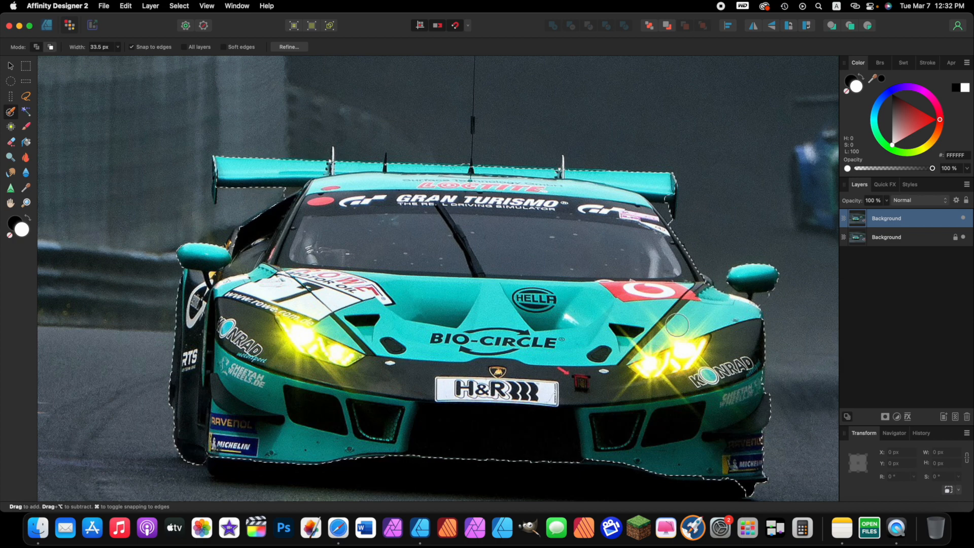
pyautogui.hscroll(10, 677, 325)
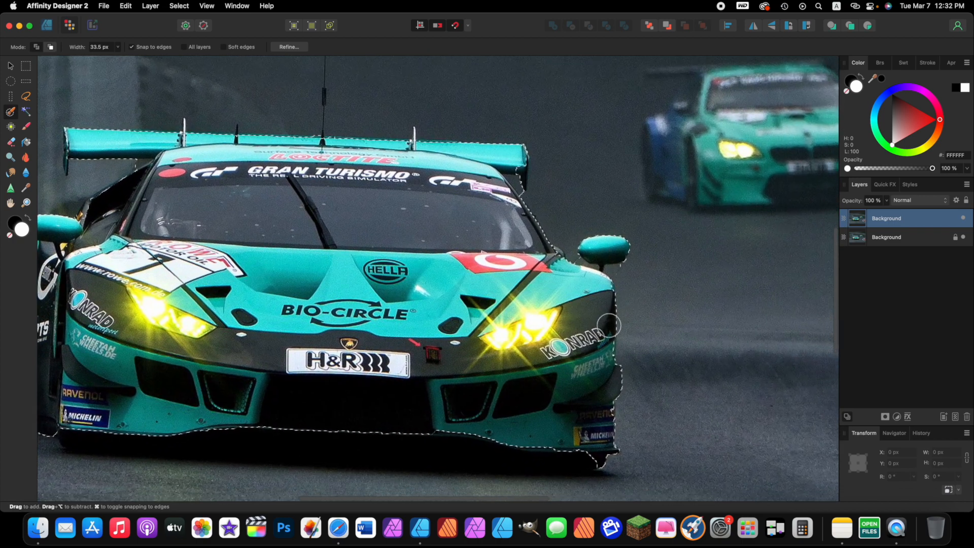
pyautogui.scroll(-4, 608, 326)
pyautogui.scroll(10, 546, 341)
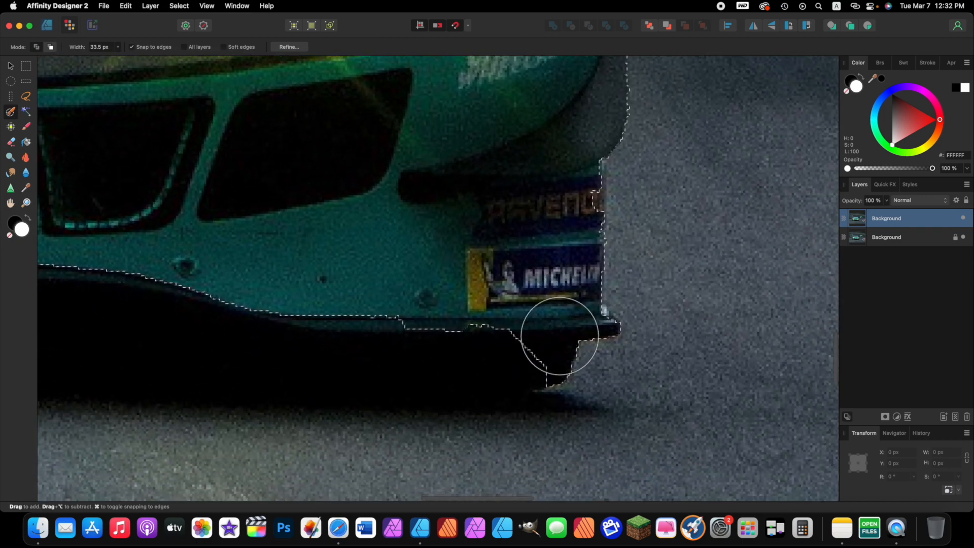
pyautogui.scroll(5, 558, 335)
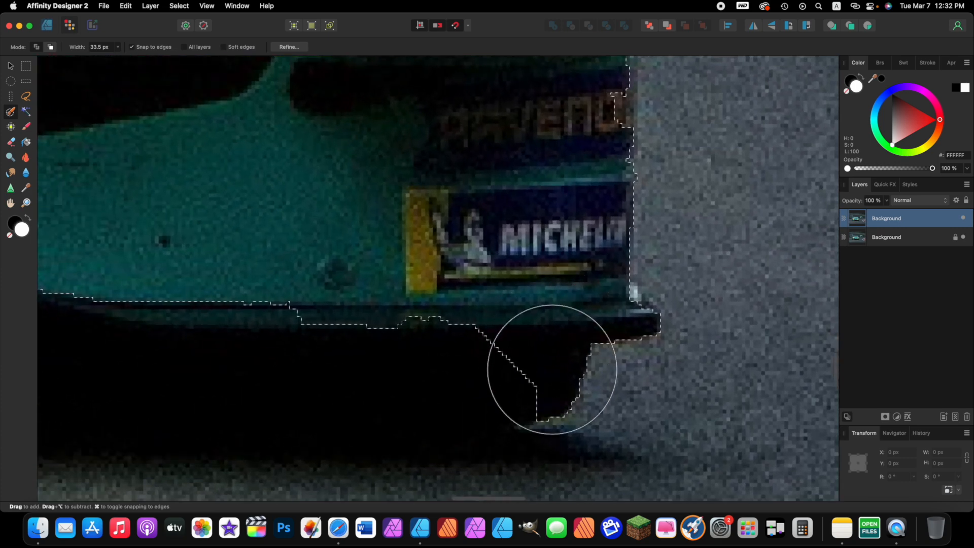
pyautogui.scroll(-3, 533, 315)
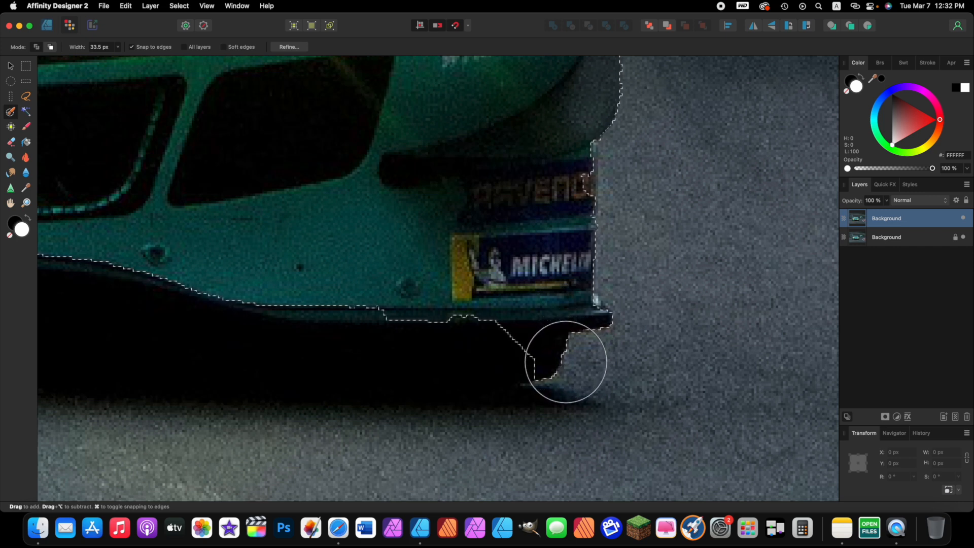
pyautogui.press('[')
pyautogui.press('[')
pyautogui.press('[')
pyautogui.press('[')
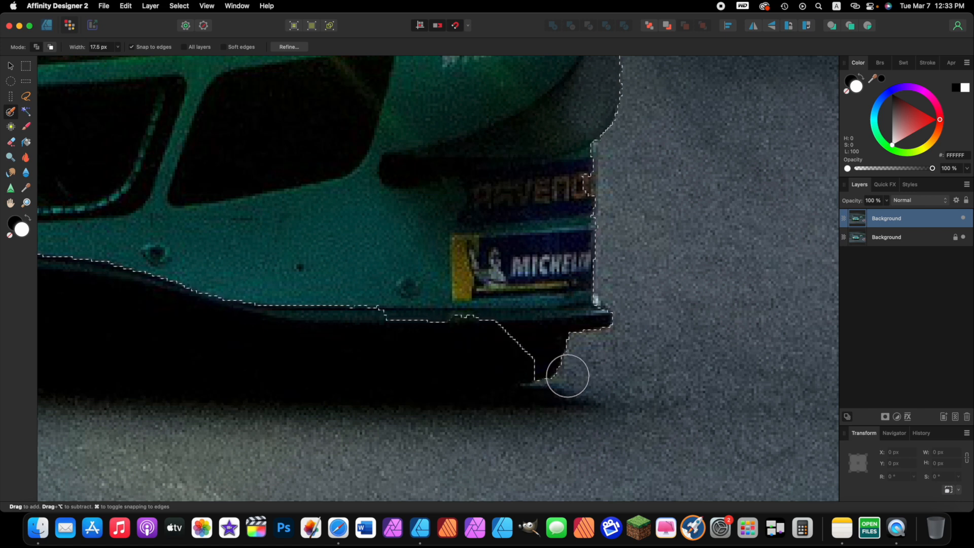
# Remove the dark underbody beneath the bumper corner from the selection and add the lower trim along the body's bottom edge.
pyautogui.moveTo(554, 369)
pyautogui.mouseDown()
pyautogui.moveTo(495, 361)
pyautogui.moveTo(589, 355)
pyautogui.mouseUp()
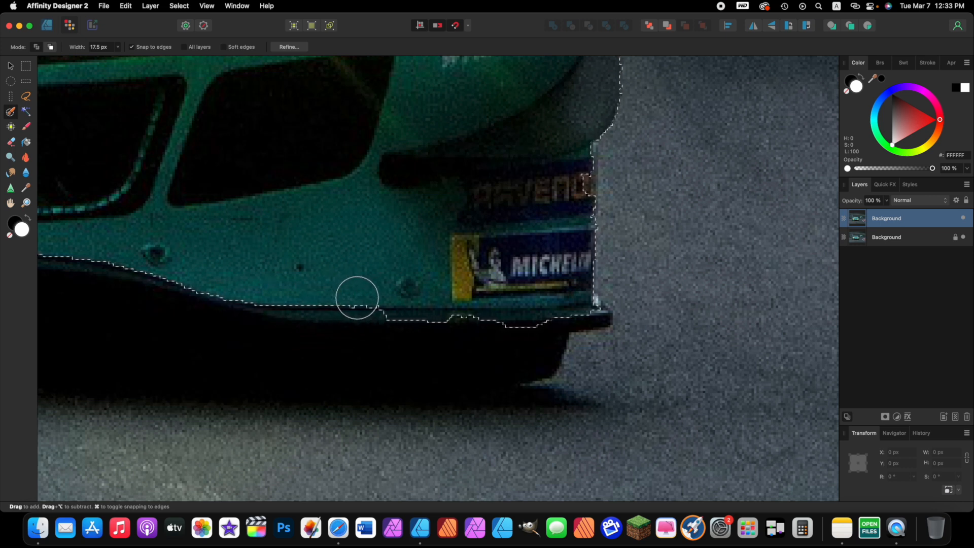
pyautogui.moveTo(387, 296); pyautogui.dragTo(249, 288)
pyautogui.hscroll(4, 304, 289)
pyautogui.scroll(3, 305, 289)
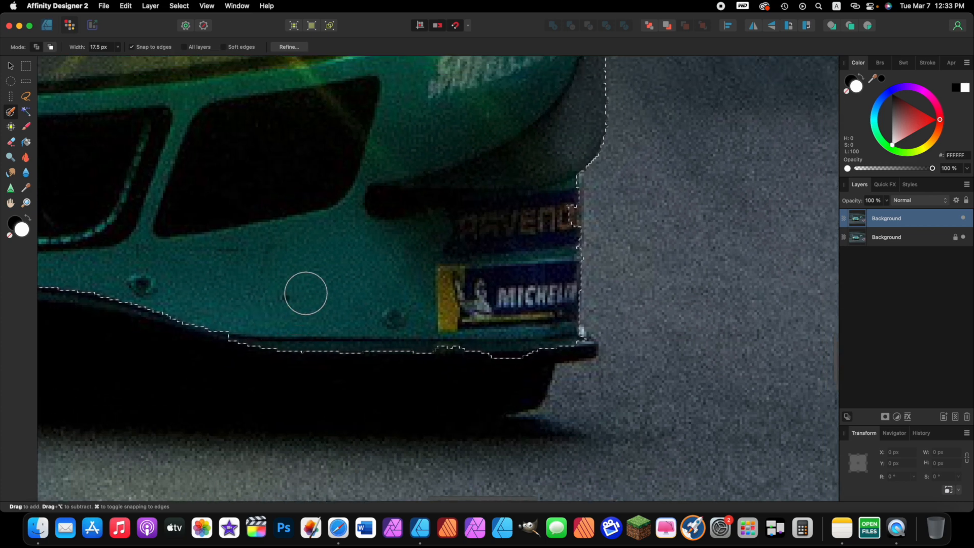
pyautogui.moveTo(472, 263)
pyautogui.mouseDown()
pyautogui.moveTo(489, 228)
pyautogui.moveTo(483, 239)
pyautogui.mouseUp()
# Examine the selection edge from the Ravenol sticker up past the headlight and side mirror to the rear wing.
pyautogui.scroll(3, 484, 262)
pyautogui.scroll(5, 484, 261)
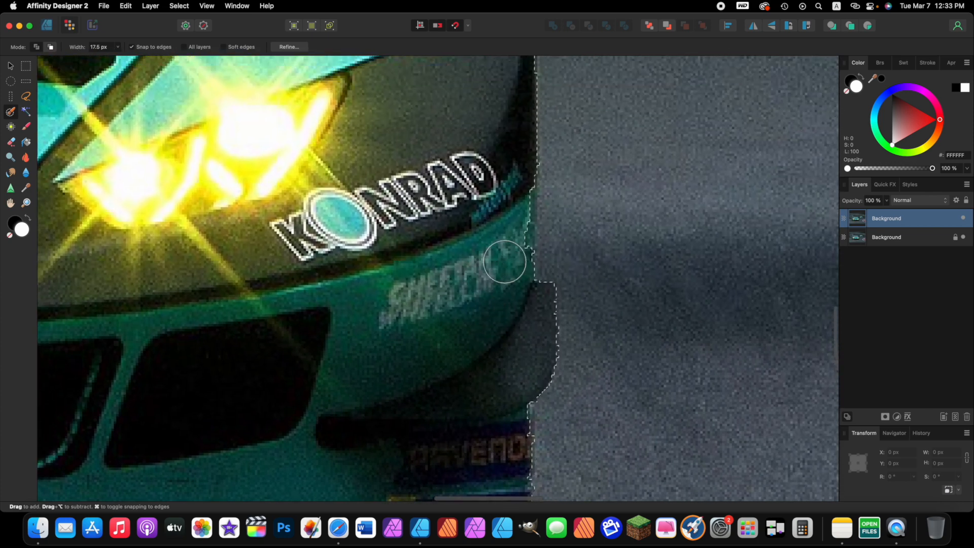
pyautogui.scroll(4, 512, 213)
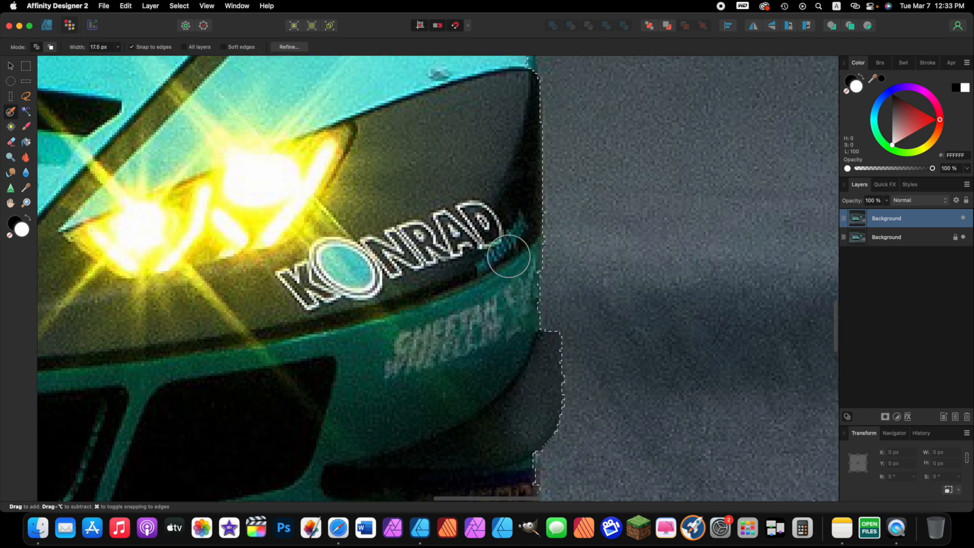
pyautogui.scroll(2, 513, 341)
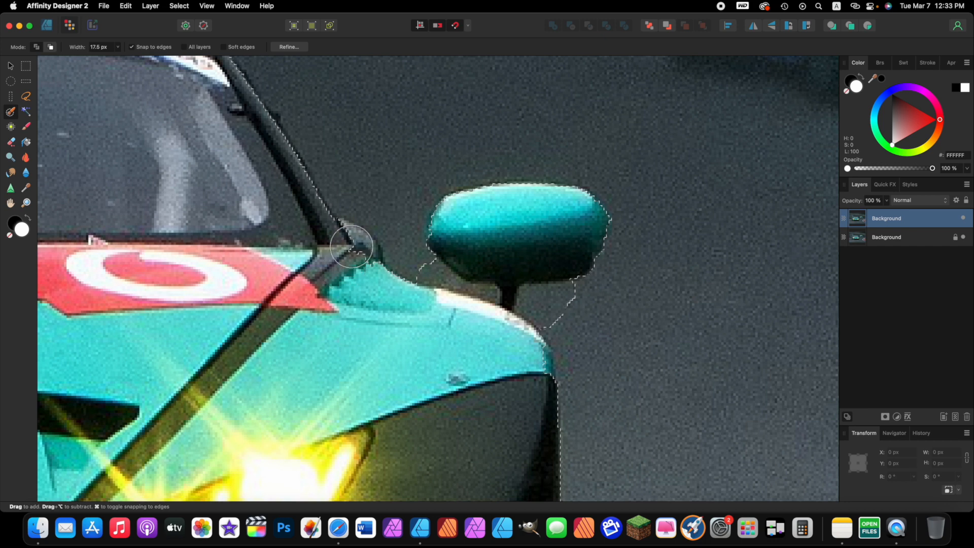
pyautogui.scroll(6, 337, 261)
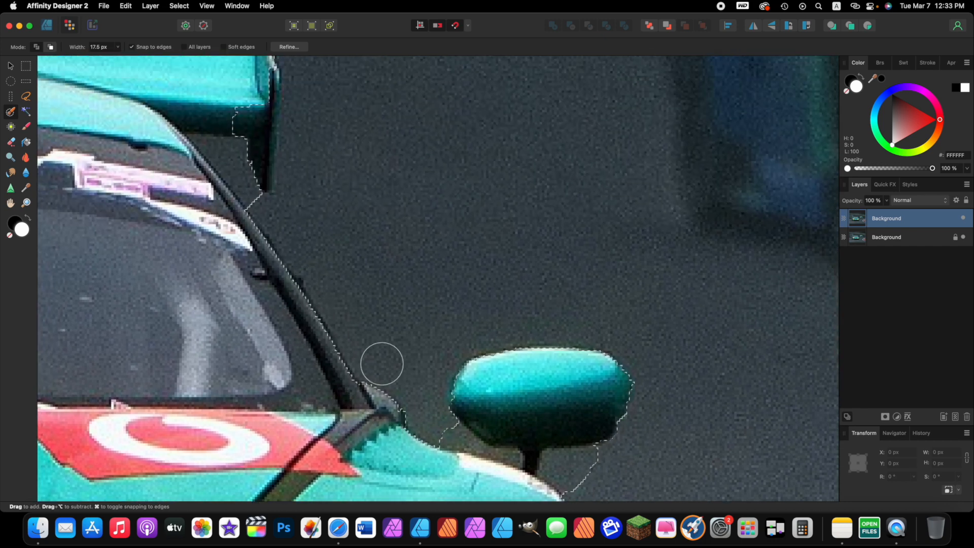
pyautogui.scroll(-4, 406, 386)
pyautogui.hscroll(6, 406, 385)
pyautogui.scroll(-4, 420, 375)
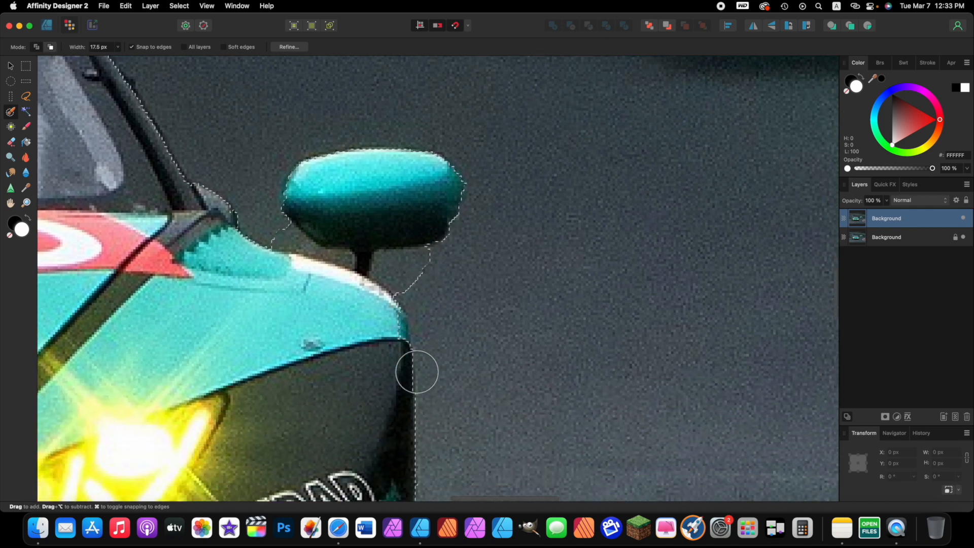
# Deselect the background gaps beneath the side mirror around its stalk, narrowing the Selection Brush from 6.6 px to 4 px.
pyautogui.scroll(5, 394, 264)
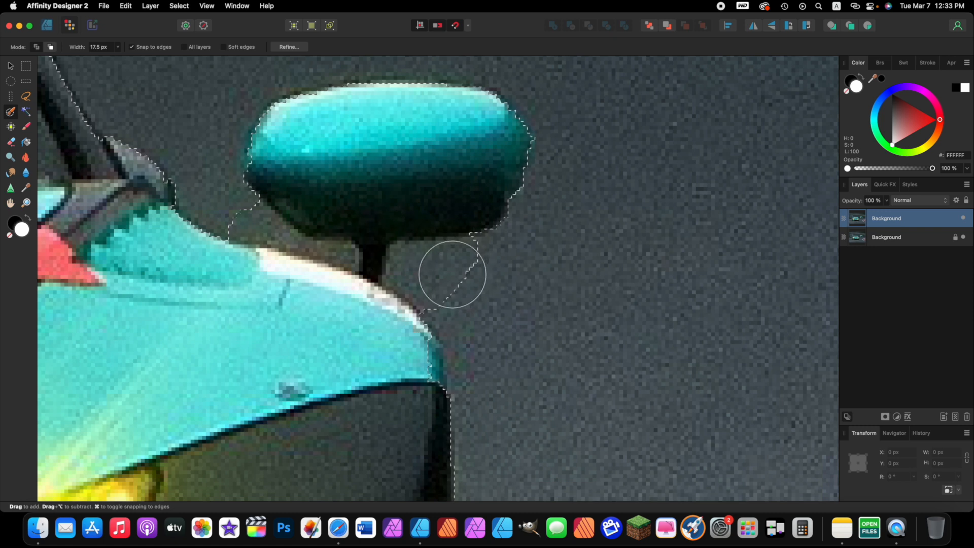
pyautogui.press('[')
pyautogui.press('[')
pyautogui.press('[')
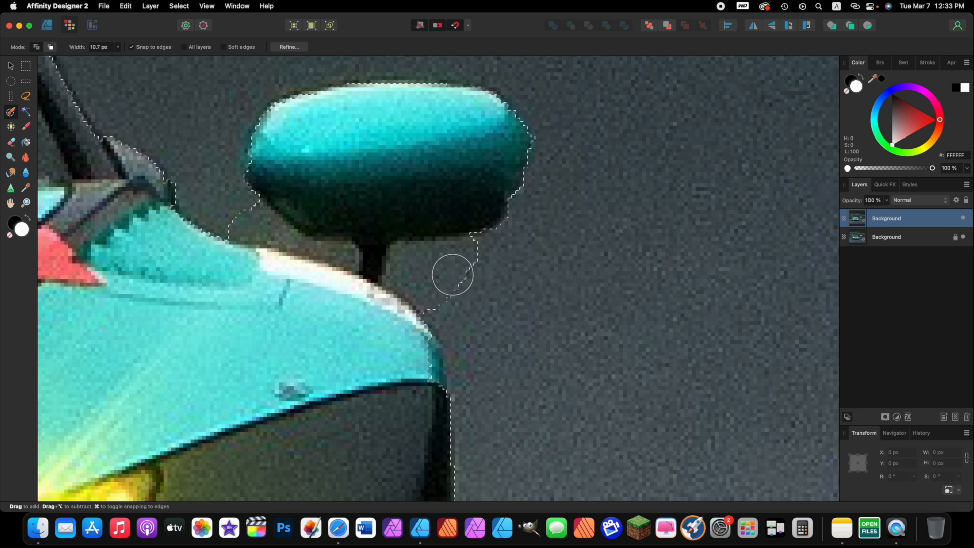
pyautogui.press('[')
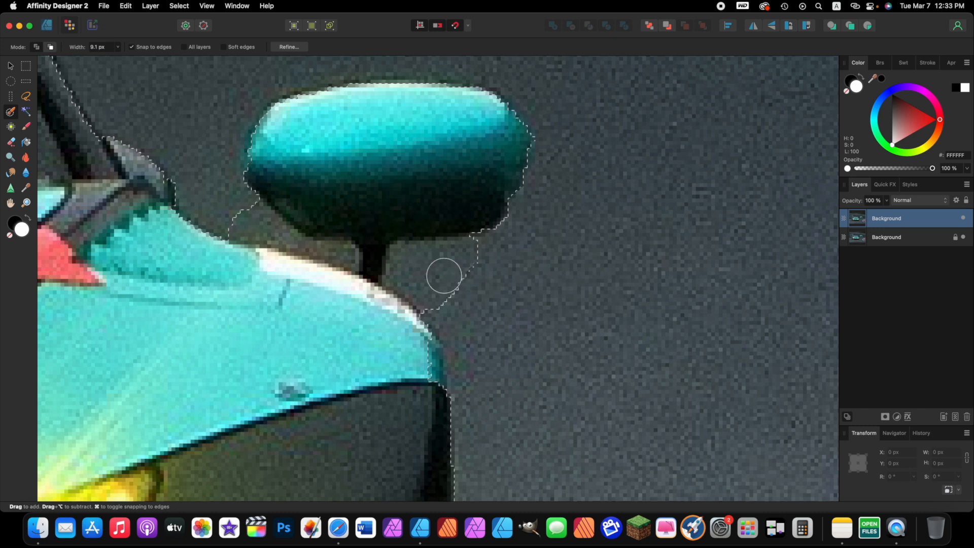
pyautogui.press('[')
pyautogui.press('[')
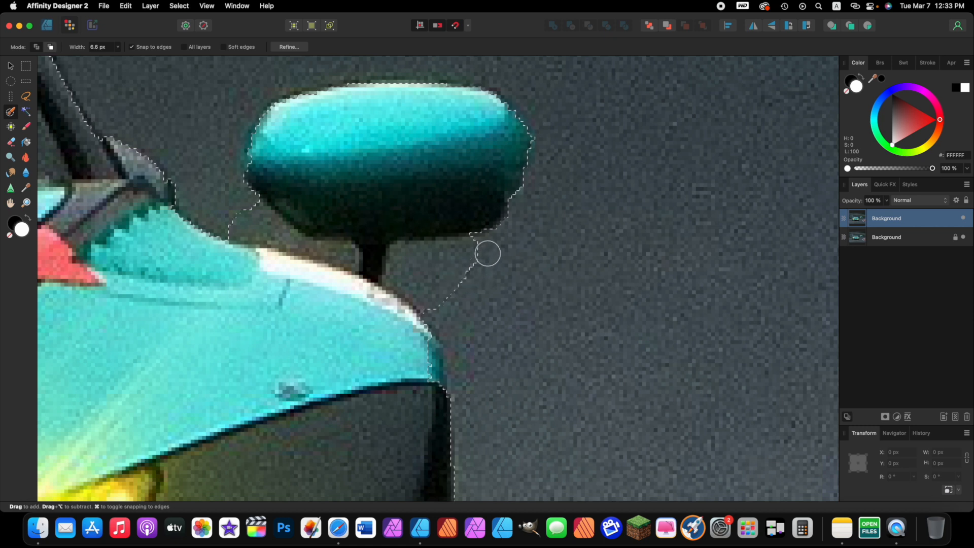
pyautogui.moveTo(480, 248); pyautogui.dragTo(429, 257)
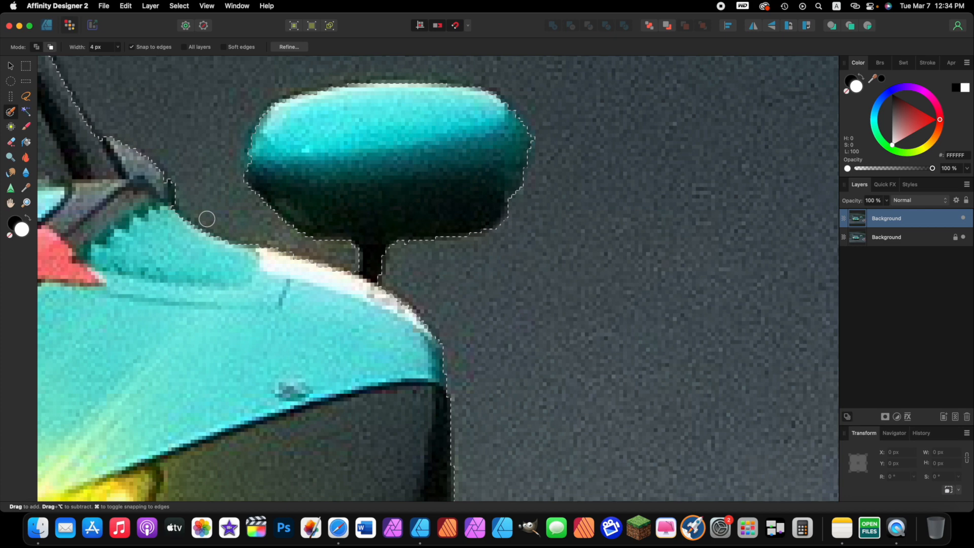
# Add the rear wing's dark end plate to the selection and remove the background gap between the wing and the roof pillar.
pyautogui.scroll(5, 207, 219)
pyautogui.hscroll(-5, 207, 218)
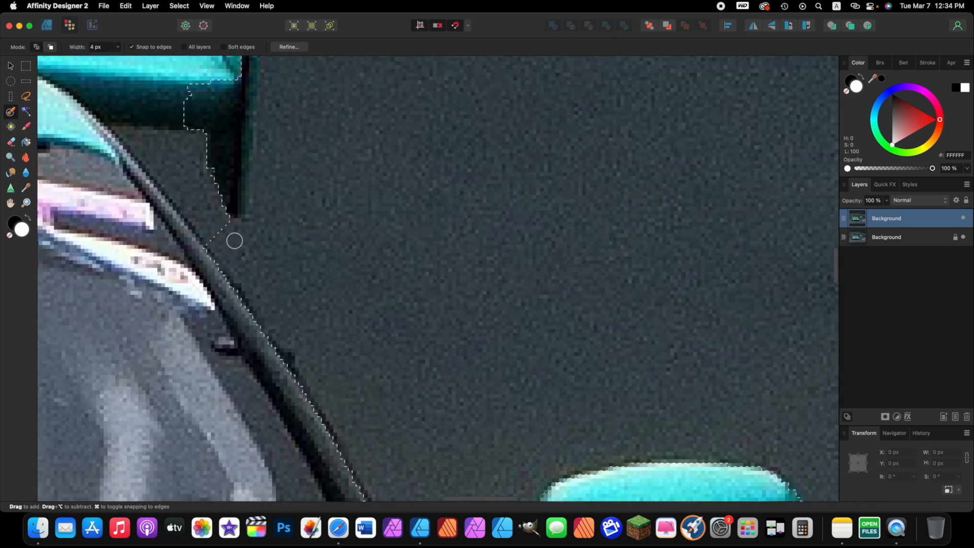
pyautogui.scroll(5, 235, 240)
pyautogui.hscroll(-8, 235, 240)
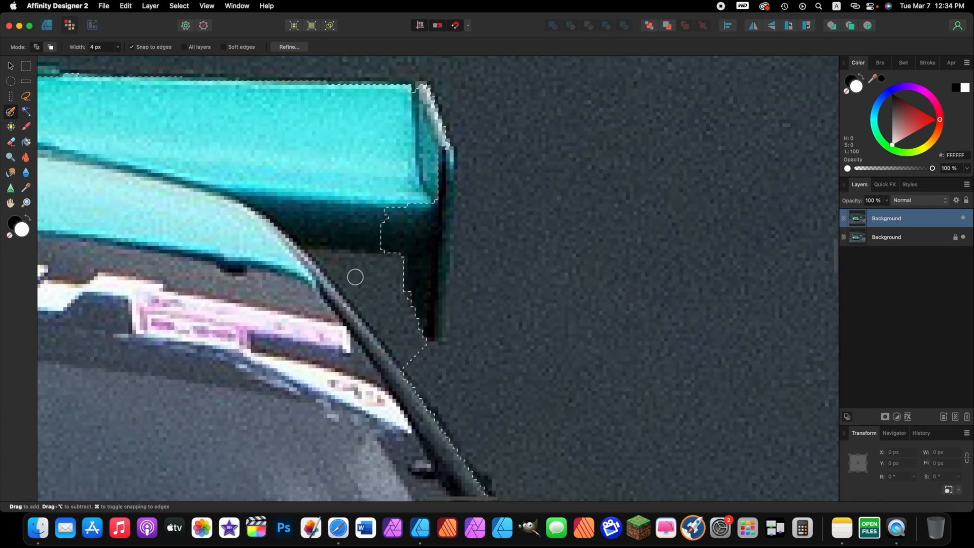
pyautogui.hscroll(-2, 355, 277)
pyautogui.scroll(1, 355, 277)
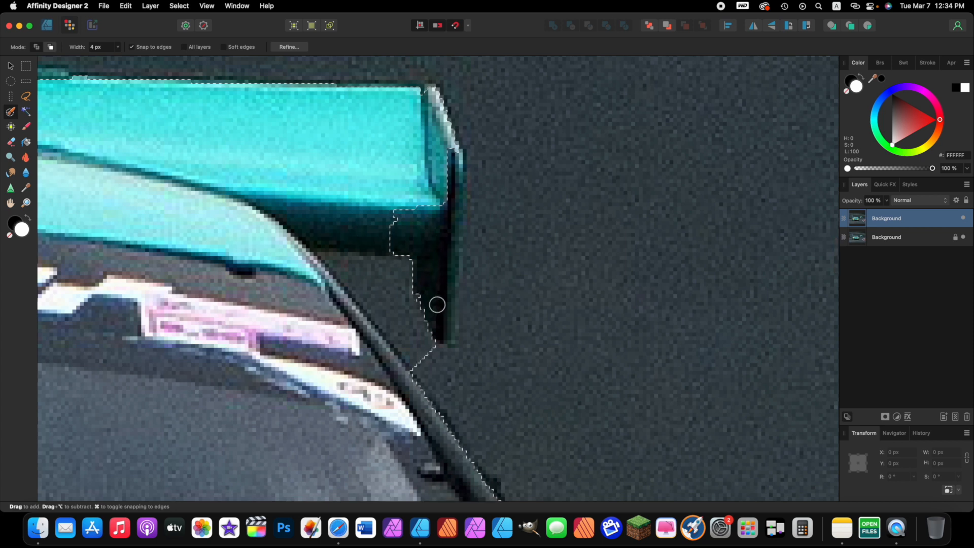
pyautogui.moveTo(435, 316); pyautogui.dragTo(442, 256)
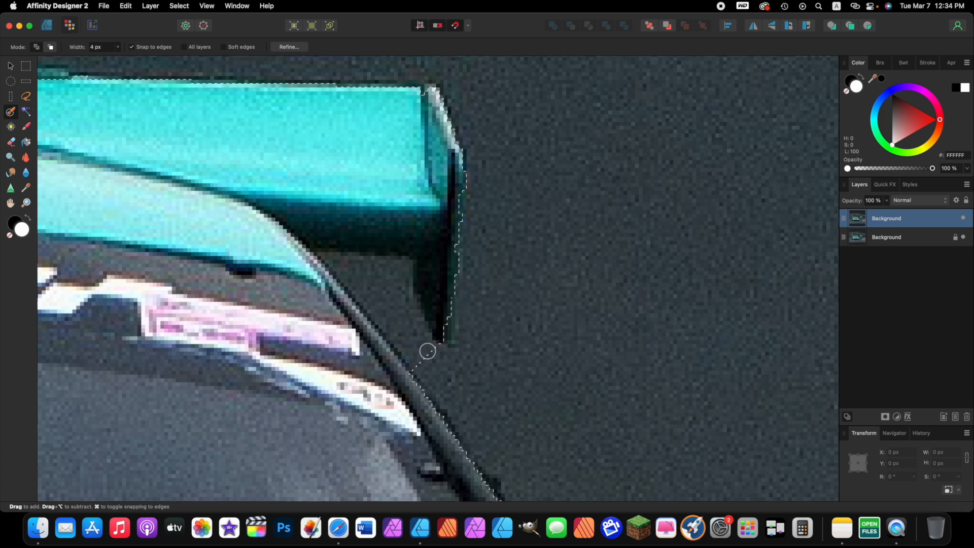
pyautogui.moveTo(429, 358)
pyautogui.mouseDown()
pyautogui.moveTo(401, 318)
pyautogui.moveTo(395, 285)
pyautogui.moveTo(332, 261)
pyautogui.mouseUp()
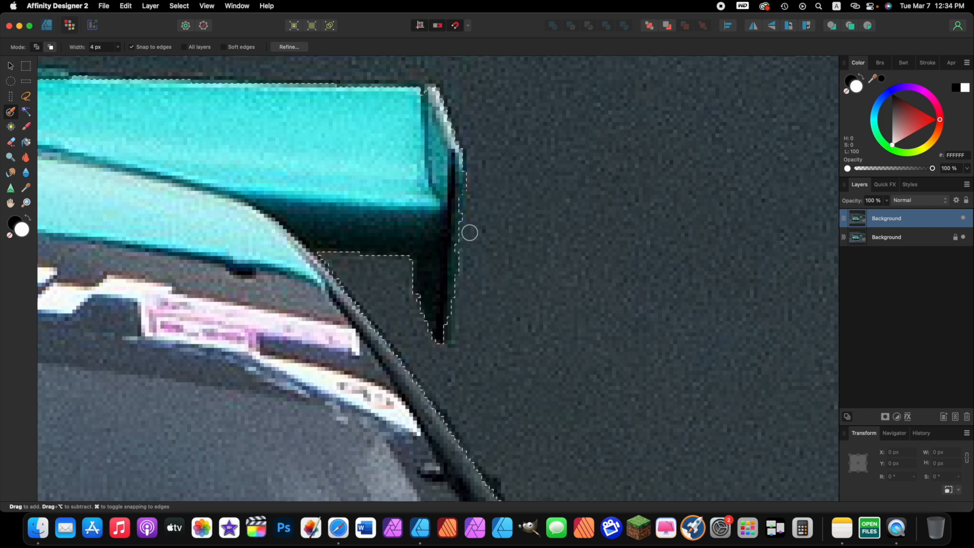
pyautogui.moveTo(467, 200)
pyautogui.mouseDown()
pyautogui.moveTo(468, 184)
pyautogui.moveTo(468, 219)
pyautogui.mouseUp()
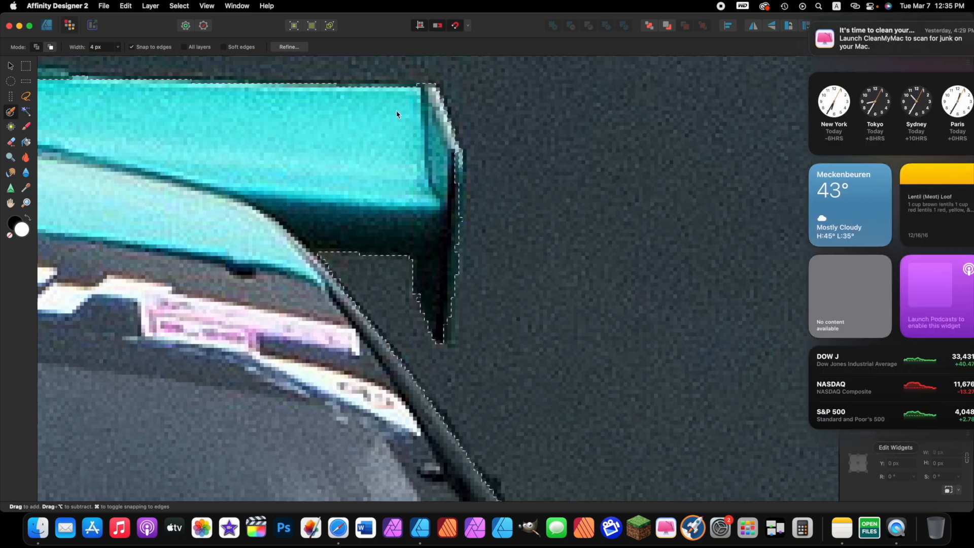
# Refine the selection along the rear wing's upper edge and include the white post nearest the finished end plate.
pyautogui.hscroll(-10, 354, 134)
pyautogui.hscroll(-5, 354, 134)
pyautogui.scroll(3, 353, 133)
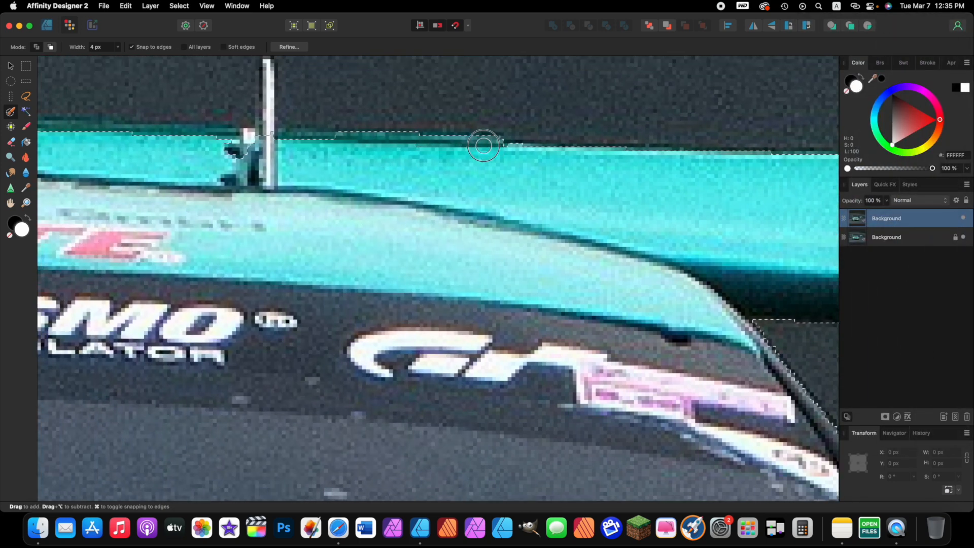
pyautogui.moveTo(494, 139); pyautogui.dragTo(221, 146)
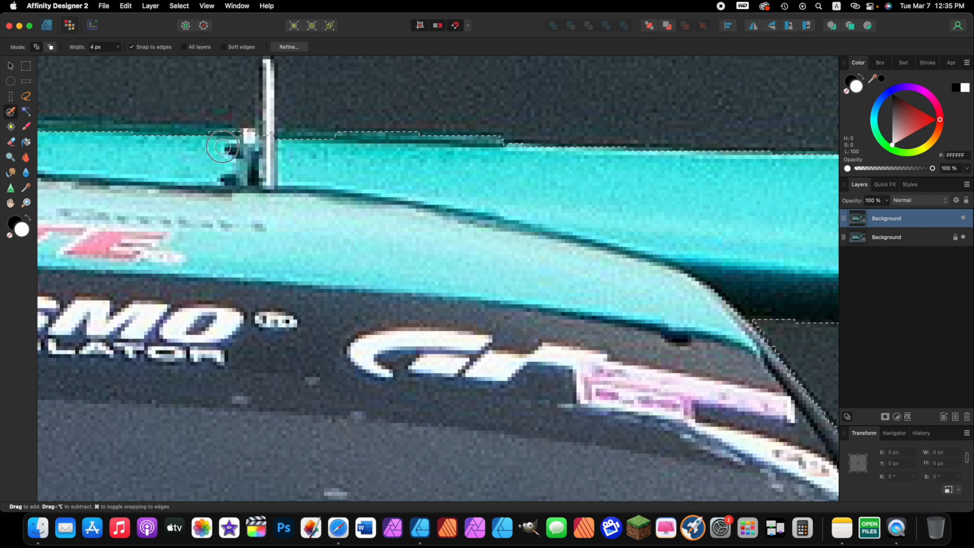
pyautogui.scroll(4, 248, 174)
pyautogui.hscroll(-2, 247, 174)
pyautogui.moveTo(312, 214)
pyautogui.mouseDown()
pyautogui.moveTo(311, 190)
pyautogui.moveTo(329, 208)
pyautogui.moveTo(325, 199)
pyautogui.moveTo(296, 220)
pyautogui.mouseUp()
# Add the second white post on the far half of the rear wing, reducing the Selection Brush width to 2.9 px.
pyautogui.hscroll(-10, 297, 220)
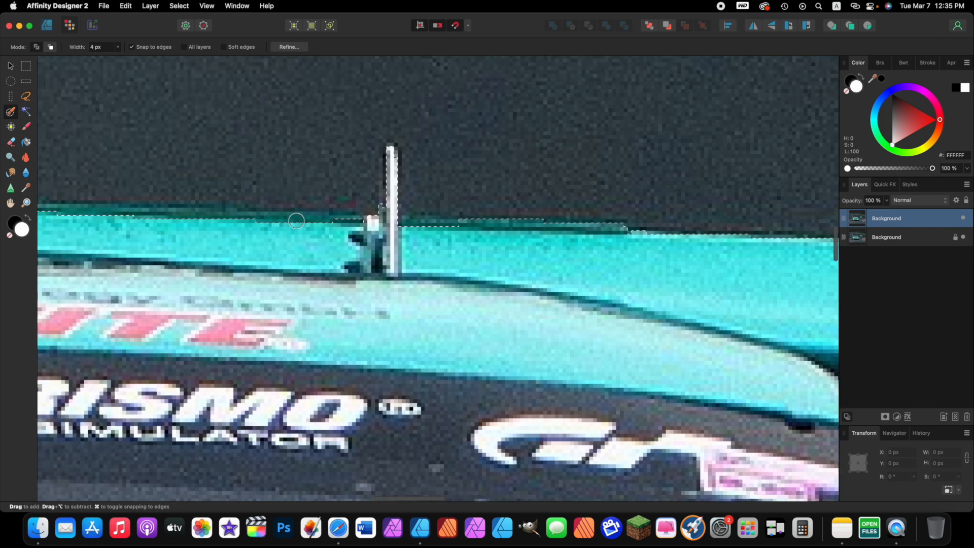
pyautogui.hscroll(-5, 299, 228)
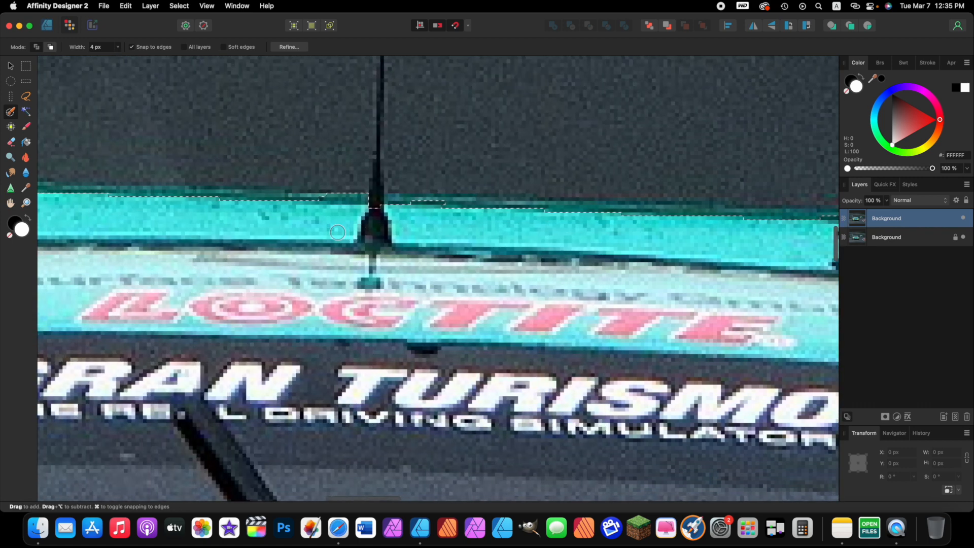
pyautogui.hscroll(-10, 390, 226)
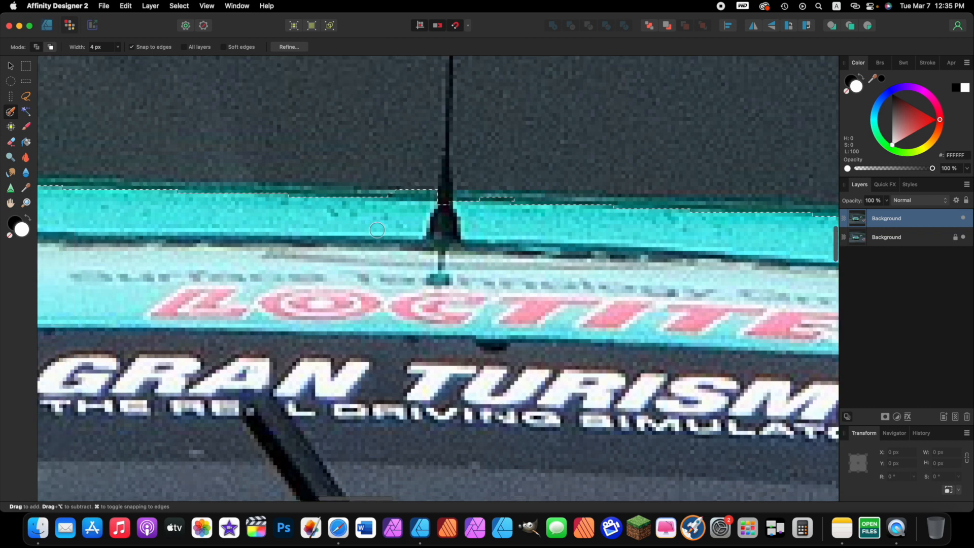
pyautogui.hscroll(-4, 356, 235)
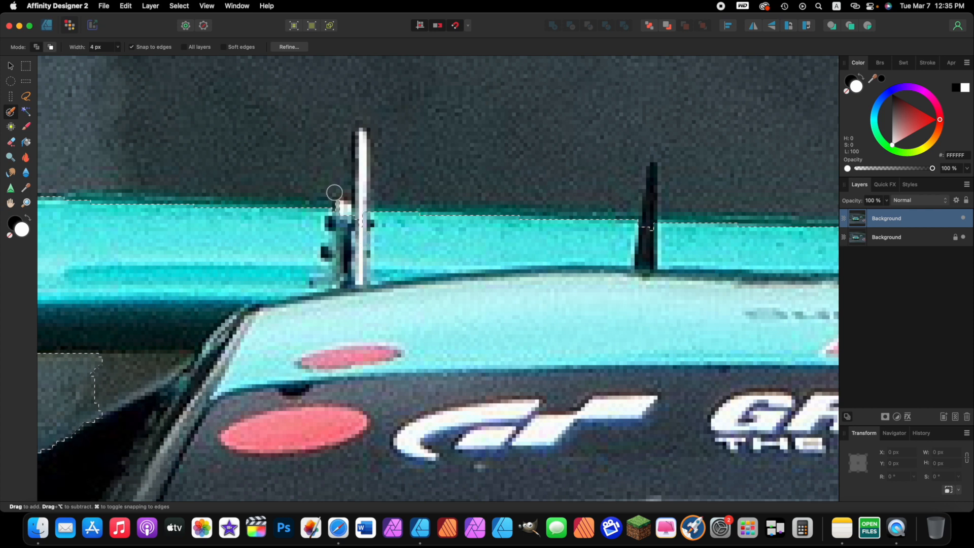
pyautogui.press('[')
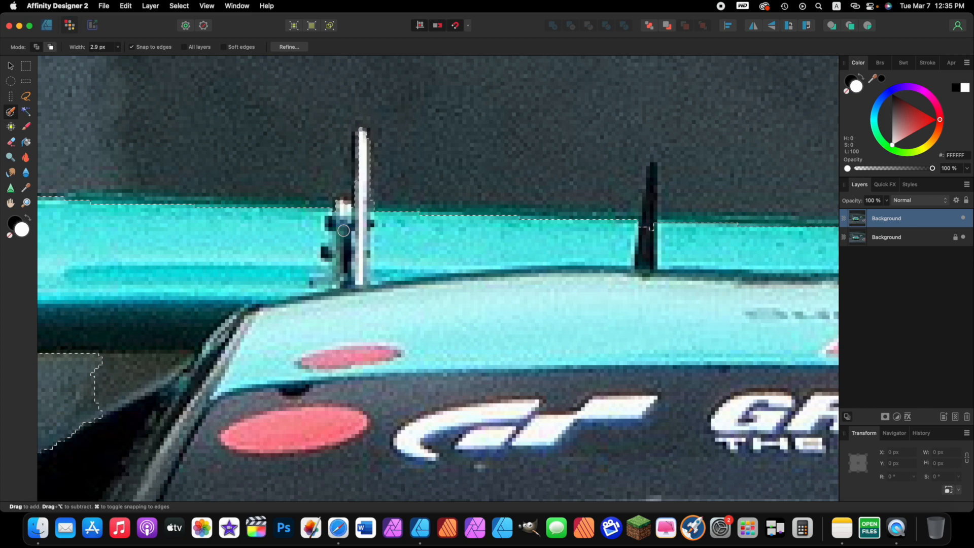
# Remove the remaining background wedge between the wing and the roof, and add the wing's opposite end plate to the selection.
pyautogui.hscroll(-15, 344, 231)
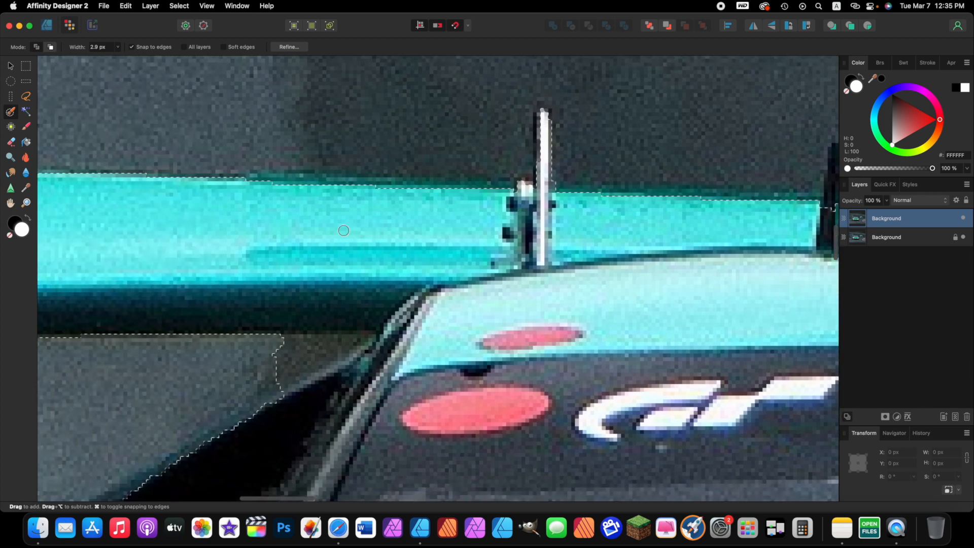
pyautogui.scroll(-5, 368, 247)
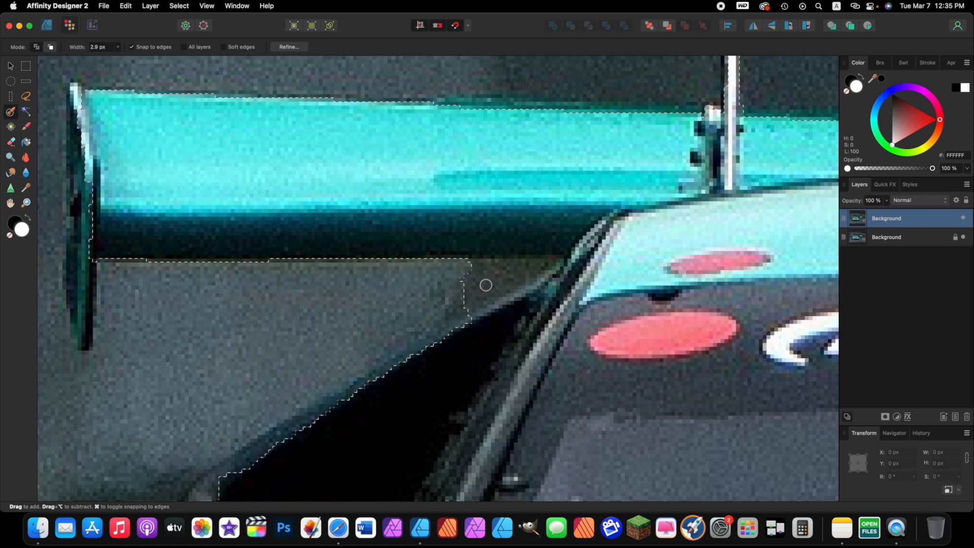
pyautogui.moveTo(482, 289)
pyautogui.mouseDown()
pyautogui.moveTo(461, 304)
pyautogui.moveTo(544, 265)
pyautogui.mouseUp()
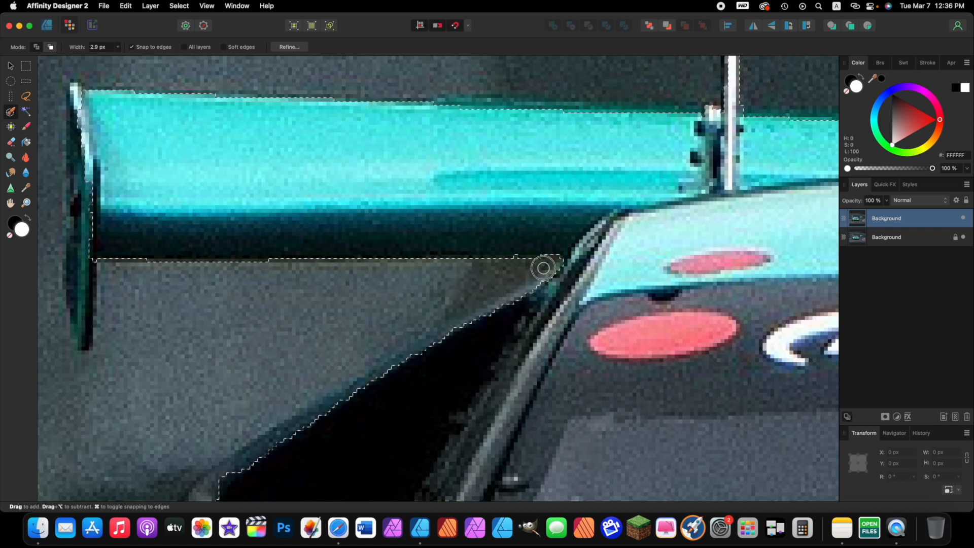
pyautogui.hscroll(-5, 198, 285)
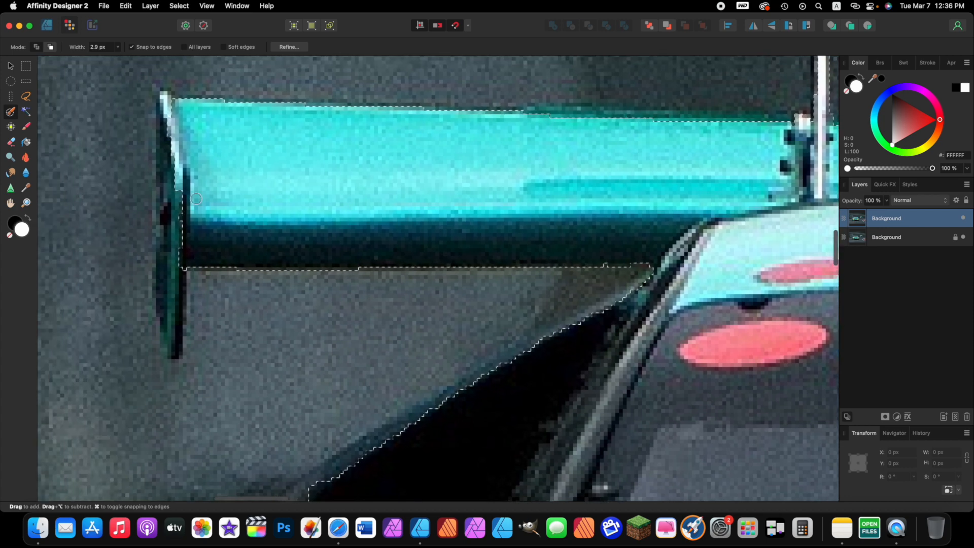
pyautogui.moveTo(177, 217)
pyautogui.mouseDown()
pyautogui.moveTo(168, 311)
pyautogui.moveTo(175, 192)
pyautogui.moveTo(168, 137)
pyautogui.moveTo(165, 263)
pyautogui.moveTo(166, 187)
pyautogui.moveTo(163, 212)
pyautogui.mouseUp()
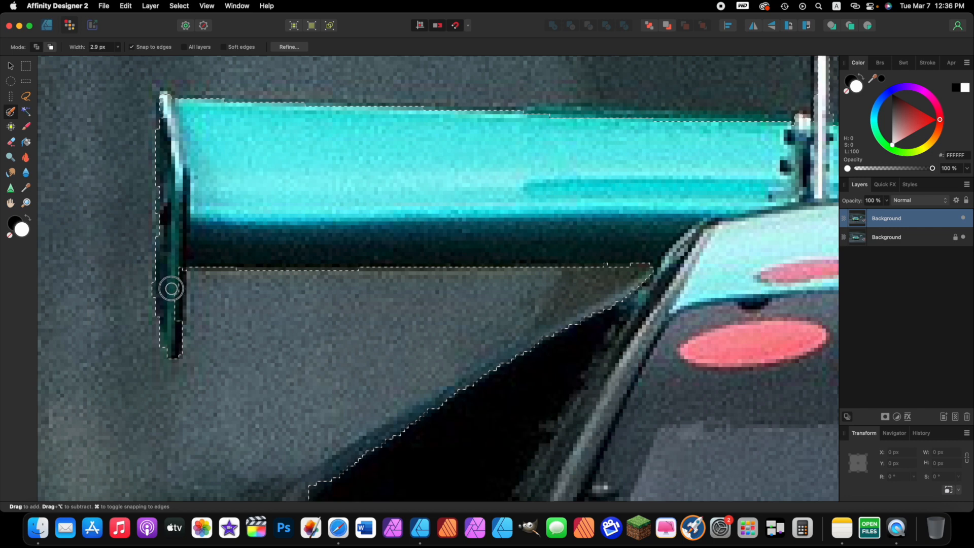
pyautogui.moveTo(172, 289)
pyautogui.mouseDown()
pyautogui.moveTo(174, 307)
pyautogui.moveTo(178, 281)
pyautogui.mouseUp()
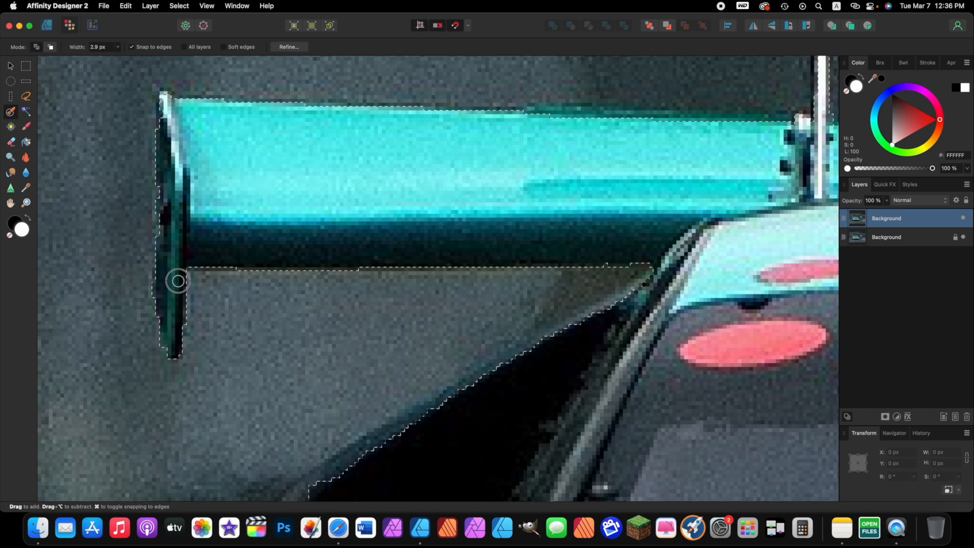
# Extend the selection over the grey bodywork and orange detail behind the other side mirror.
pyautogui.scroll(-10, 178, 281)
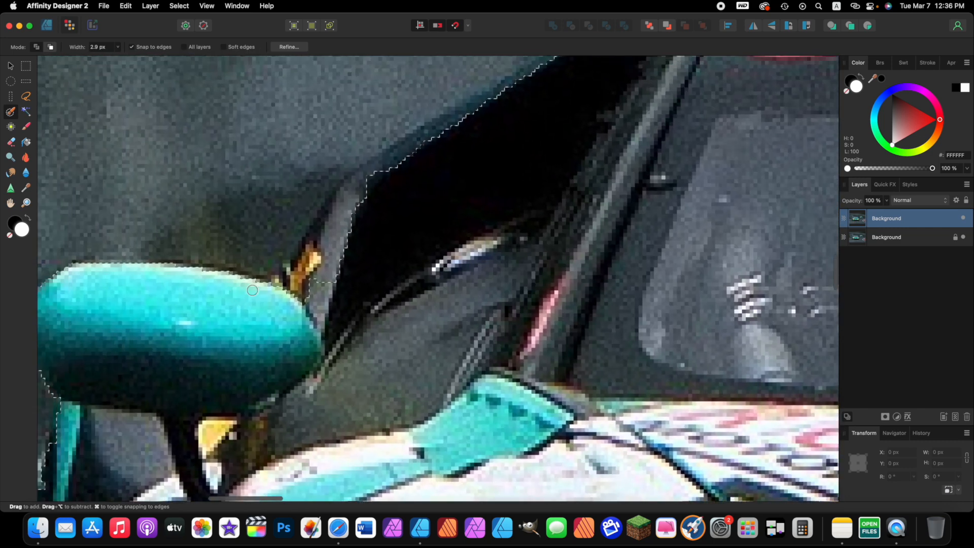
pyautogui.hscroll(-3, 252, 290)
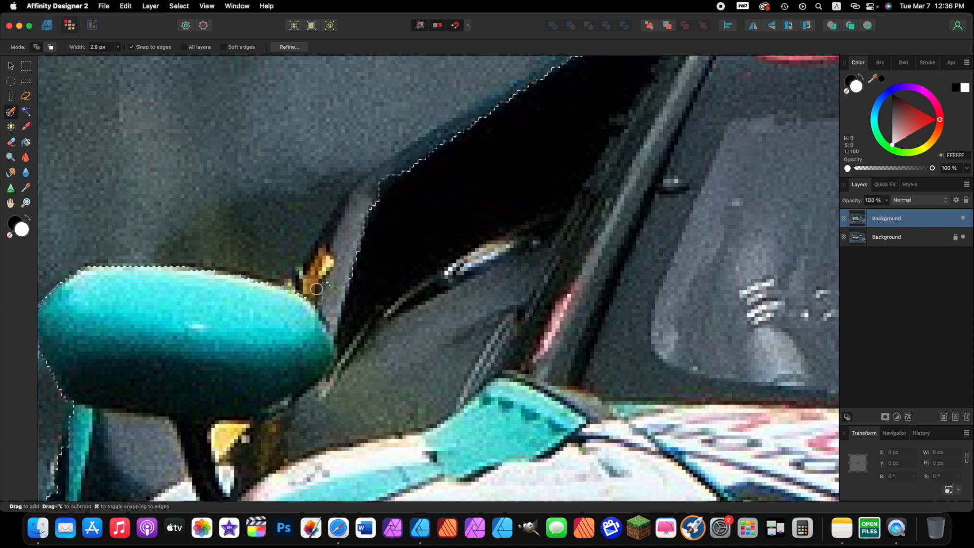
pyautogui.moveTo(316, 289)
pyautogui.mouseDown()
pyautogui.moveTo(354, 206)
pyautogui.moveTo(417, 157)
pyautogui.moveTo(361, 203)
pyautogui.moveTo(335, 244)
pyautogui.mouseUp()
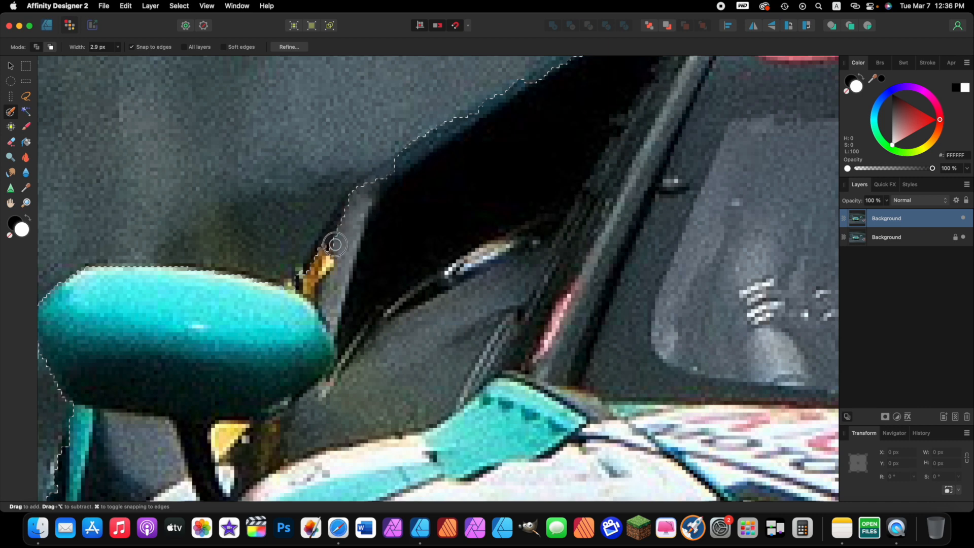
pyautogui.hscroll(-10, 311, 343)
pyautogui.scroll(-5, 310, 343)
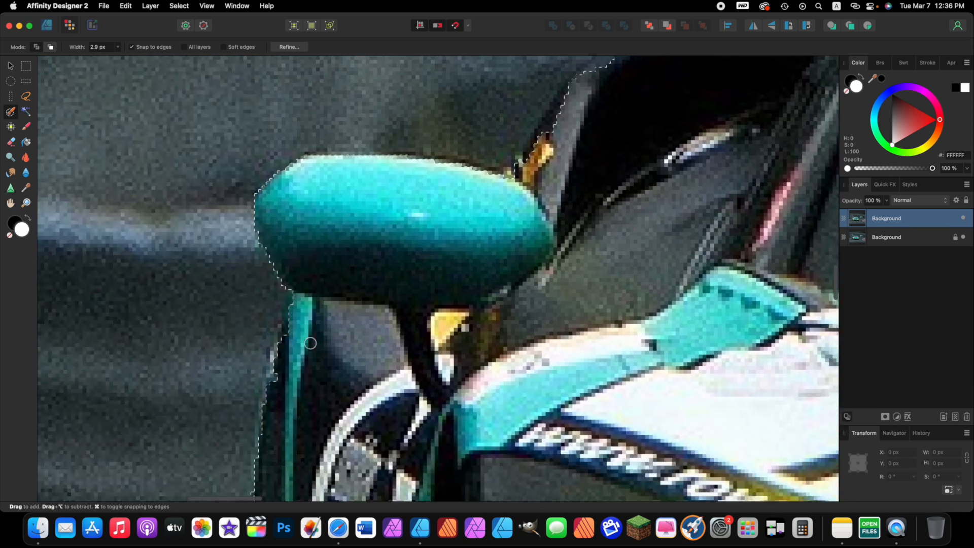
# Inspect the selection outline along the car's side, front wheel and bumper underside, and across the whole car.
pyautogui.scroll(-15, 311, 343)
pyautogui.hscroll(4, 311, 343)
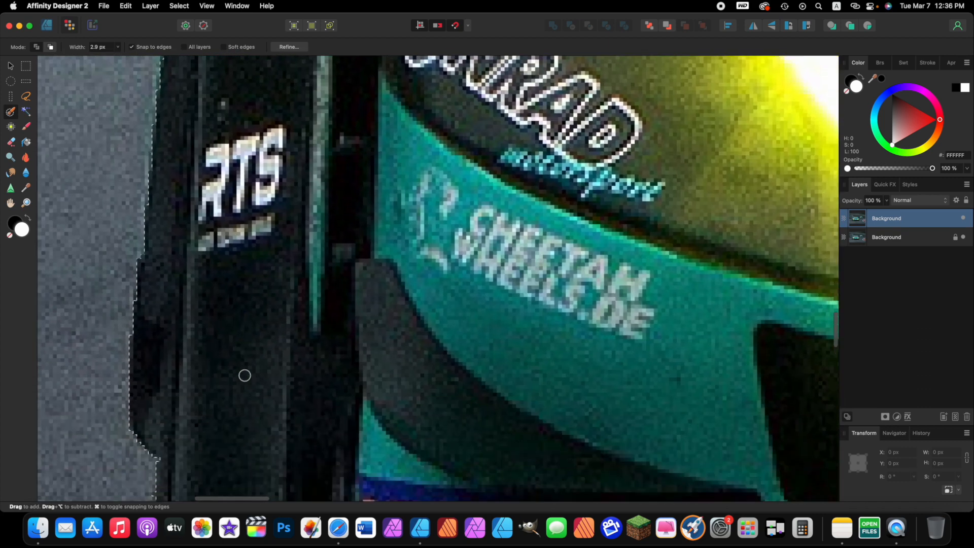
pyautogui.scroll(-15, 245, 376)
pyautogui.hscroll(7, 330, 364)
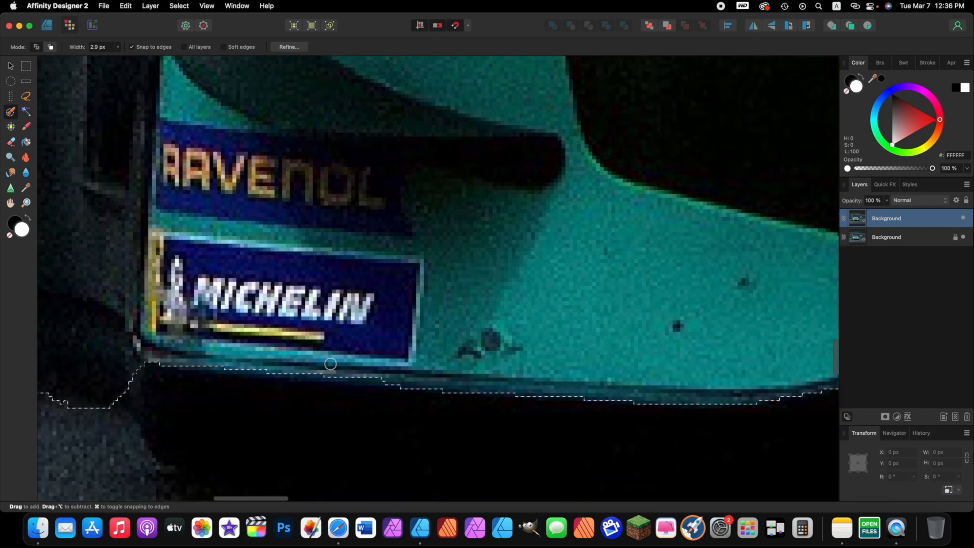
pyautogui.scroll(-10, 330, 363)
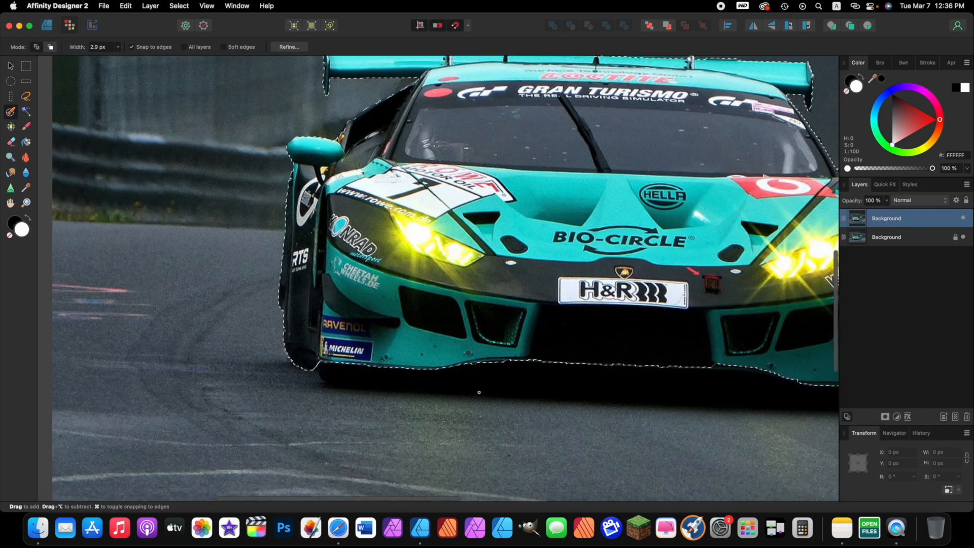
pyautogui.scroll(15, 479, 392)
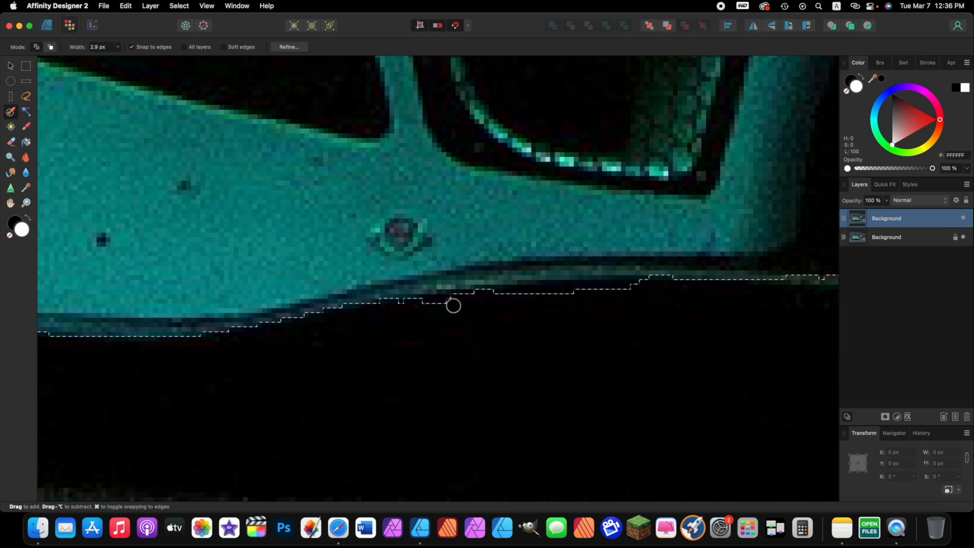
pyautogui.scroll(-10, 481, 346)
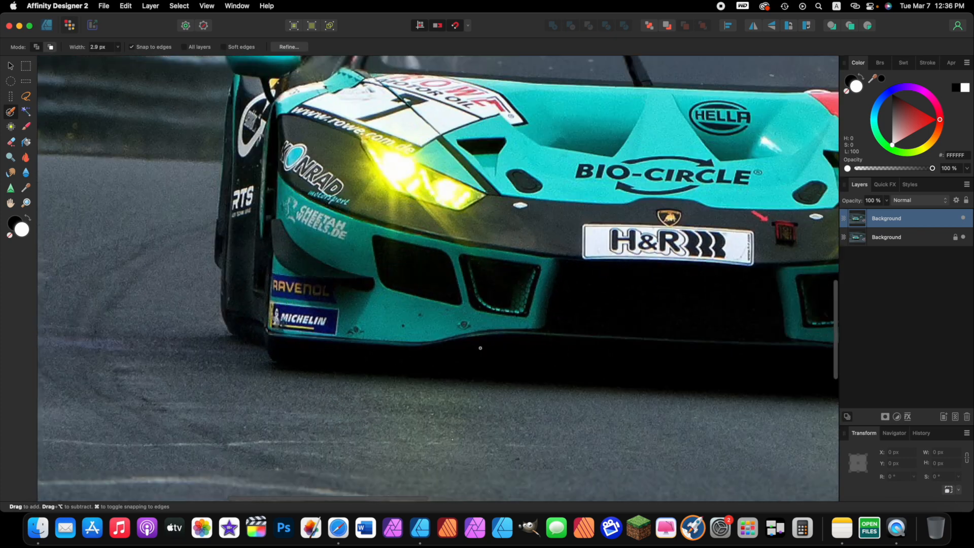
pyautogui.scroll(-10, 480, 348)
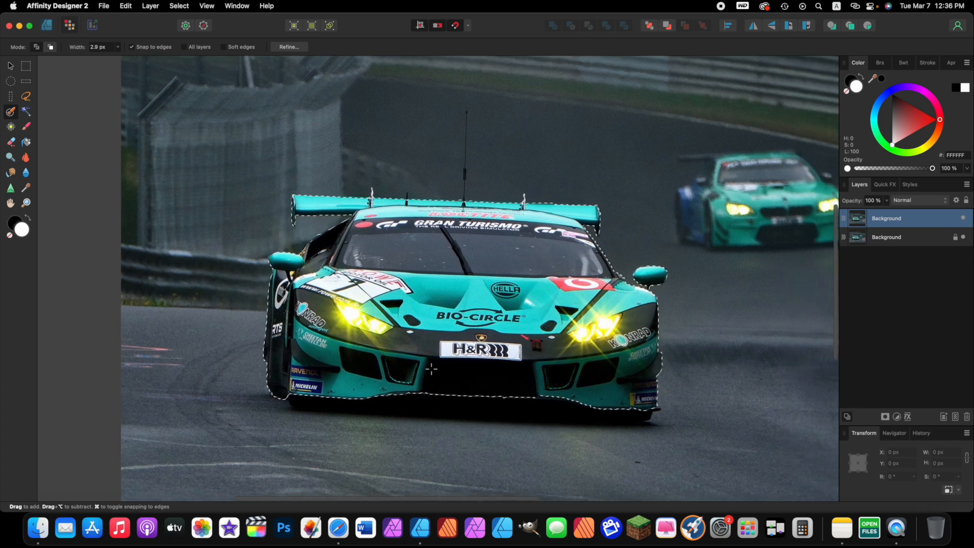
pyautogui.hscroll(3, 431, 369)
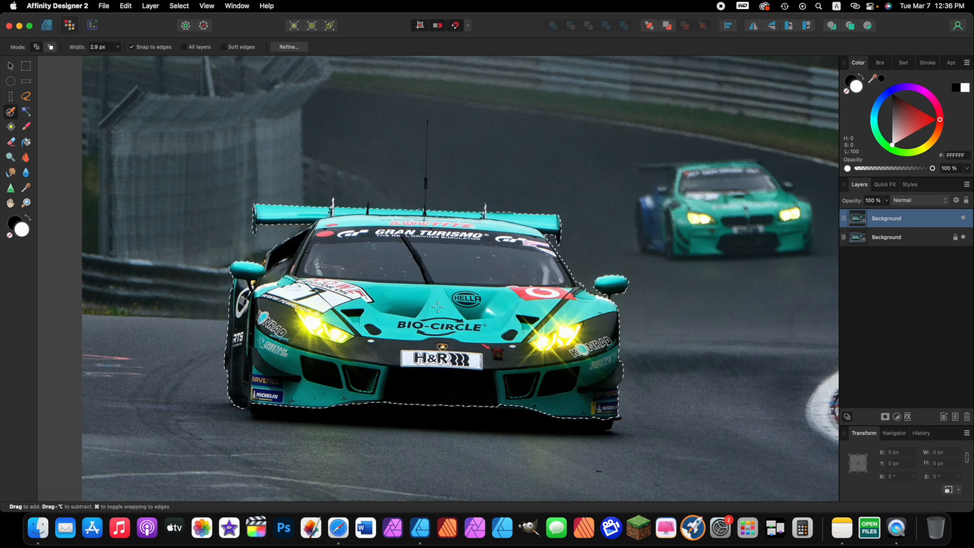
pyautogui.scroll(-5, 456, 308)
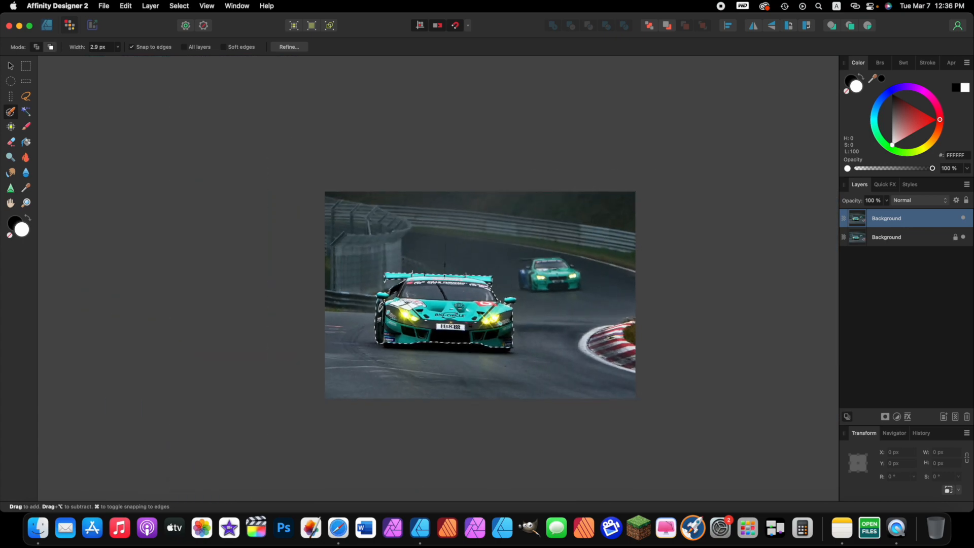
pyautogui.scroll(3, 455, 309)
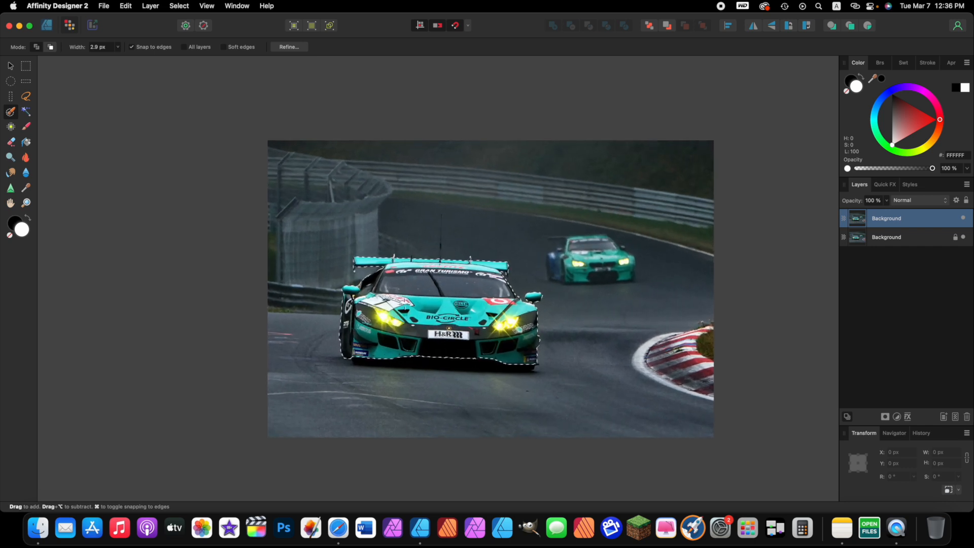
pyautogui.scroll(2, 456, 309)
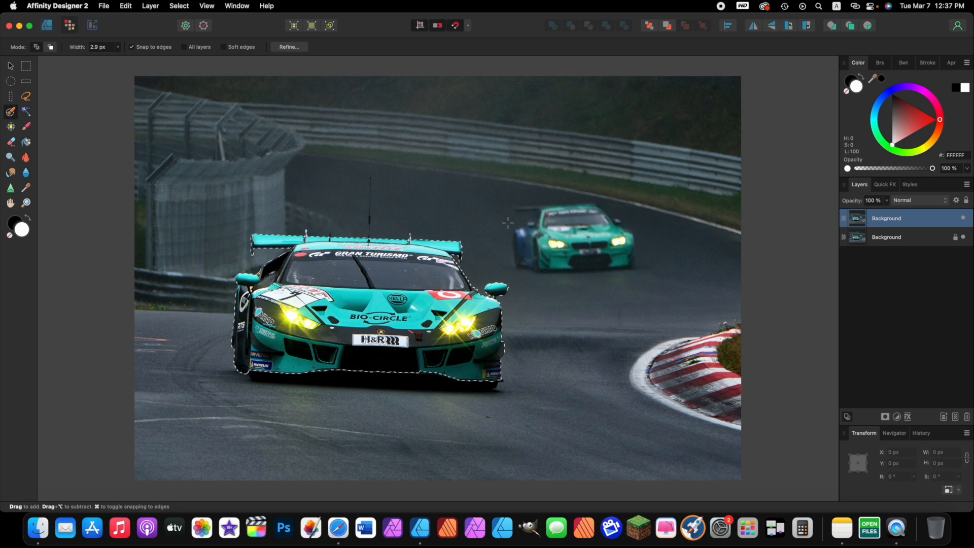
# Invert the pixel selection to cover everything except the front car and add a Black and White adjustment to it.
pyautogui.click(185, 7)
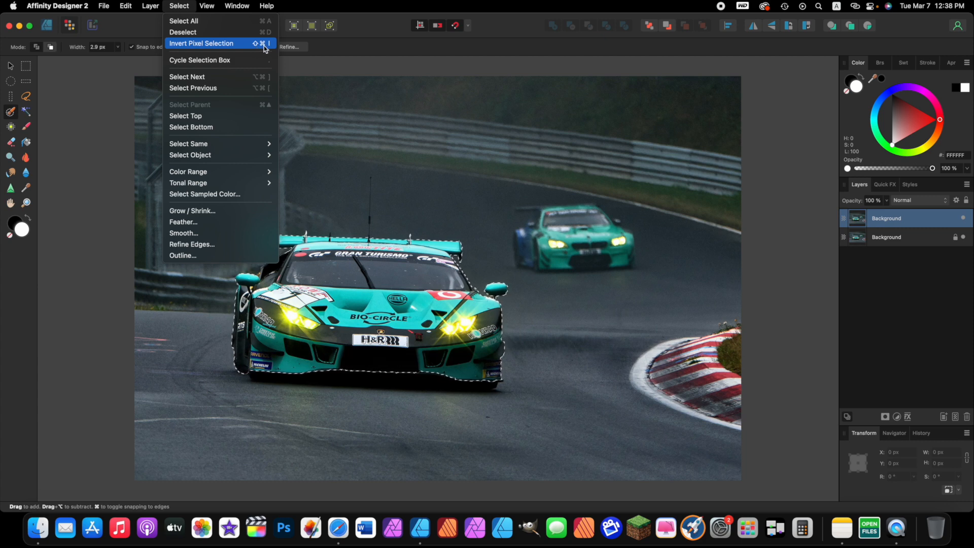
pyautogui.click(233, 45)
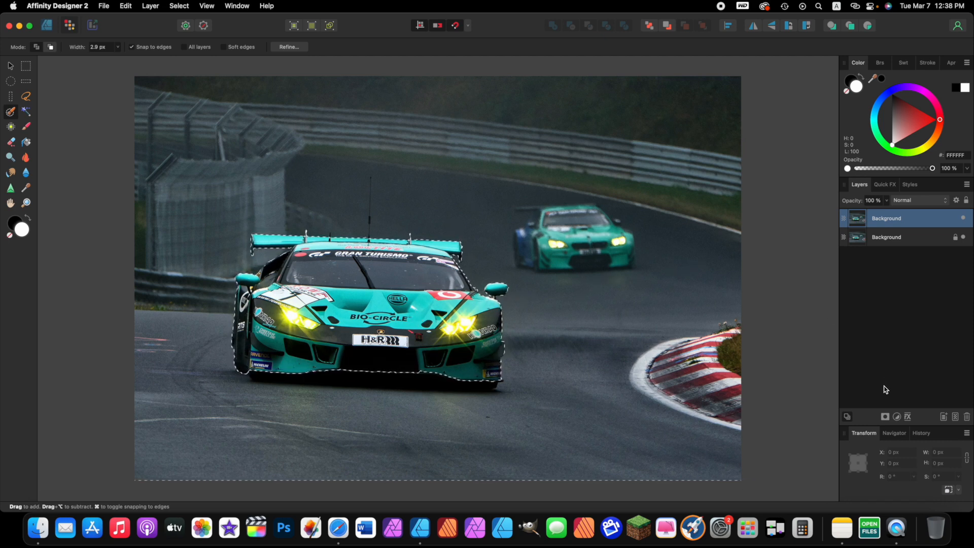
pyautogui.click(897, 417)
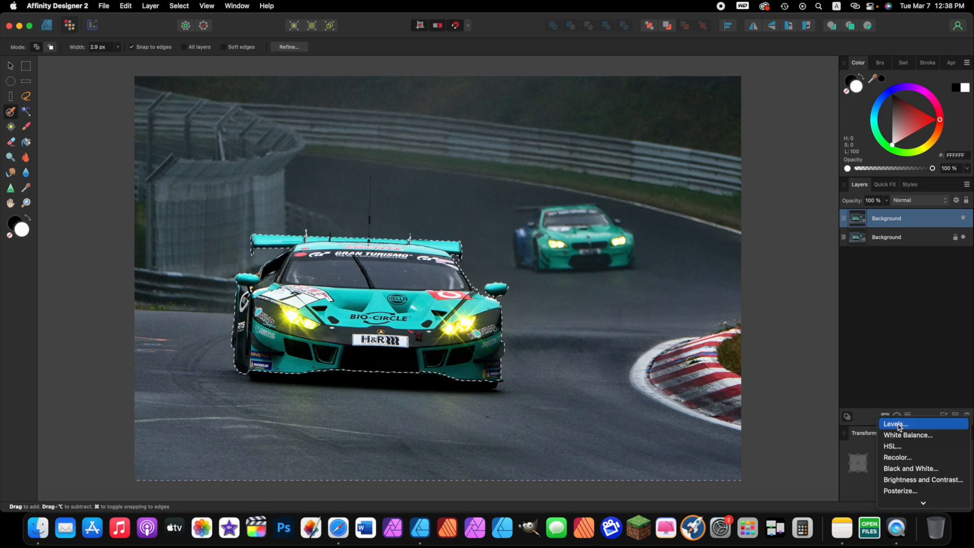
pyautogui.click(901, 468)
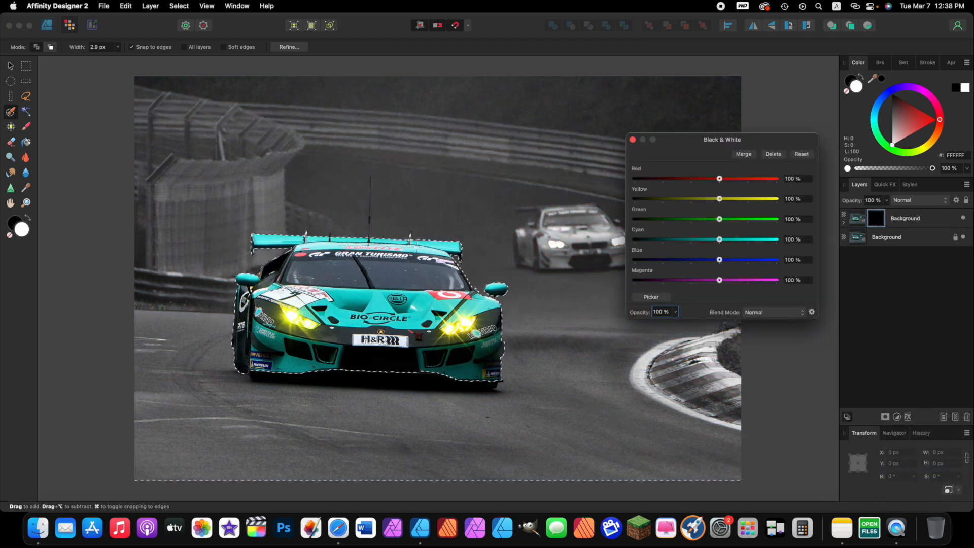
# Set the Black & White adjustment's Red to 30%, Yellow to 89% and Green to 59%.
pyautogui.scroll(-5, 433, 211)
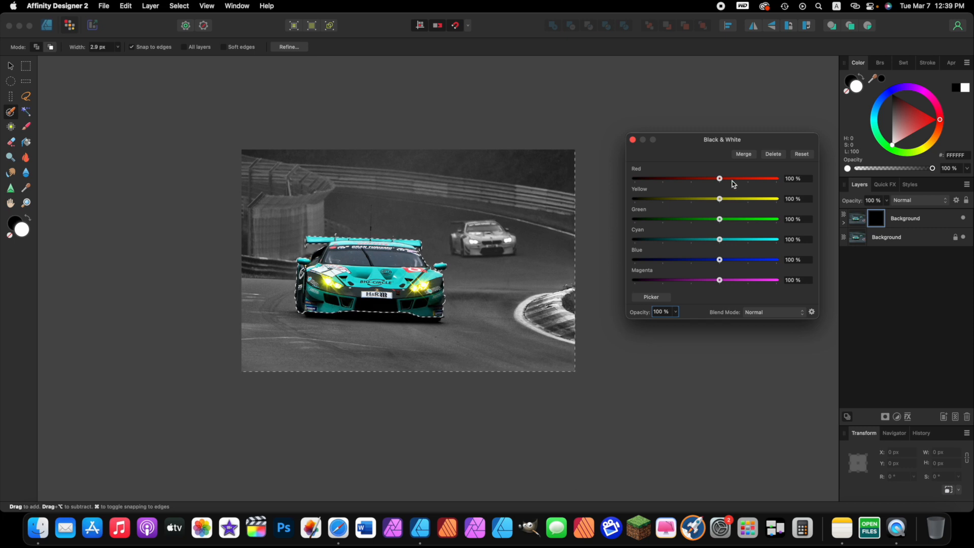
pyautogui.doubleClick(794, 180)
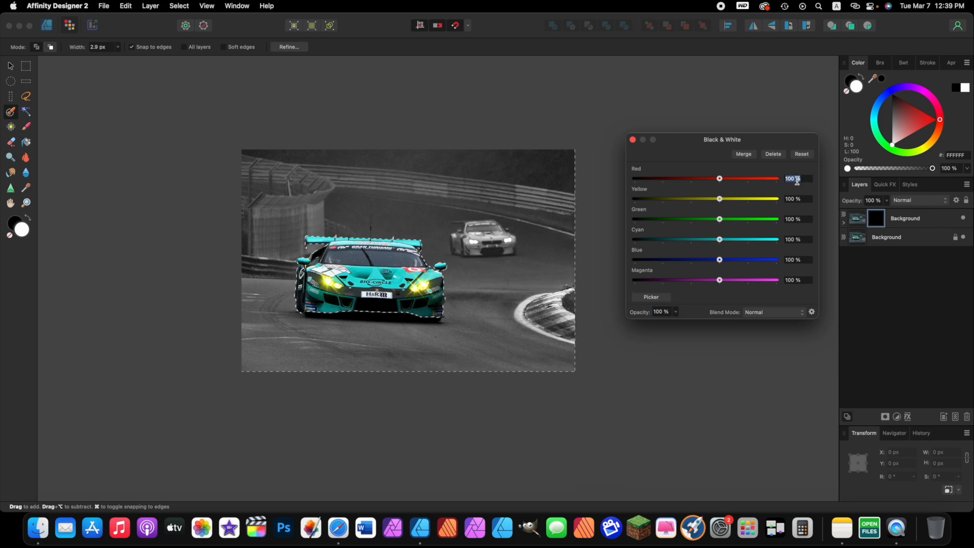
pyautogui.write('30')
pyautogui.press('Tab')
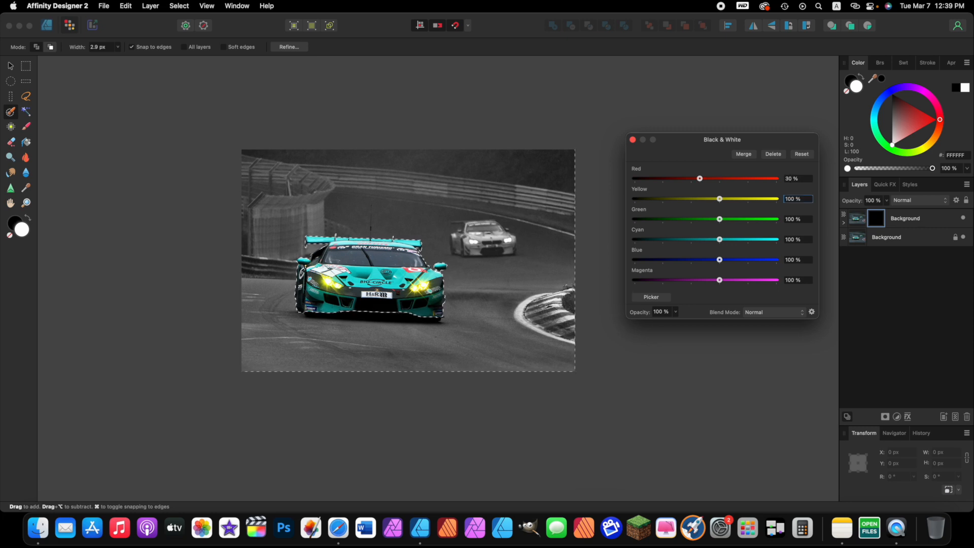
pyautogui.write('89')
pyautogui.press('Tab')
pyautogui.write('59')
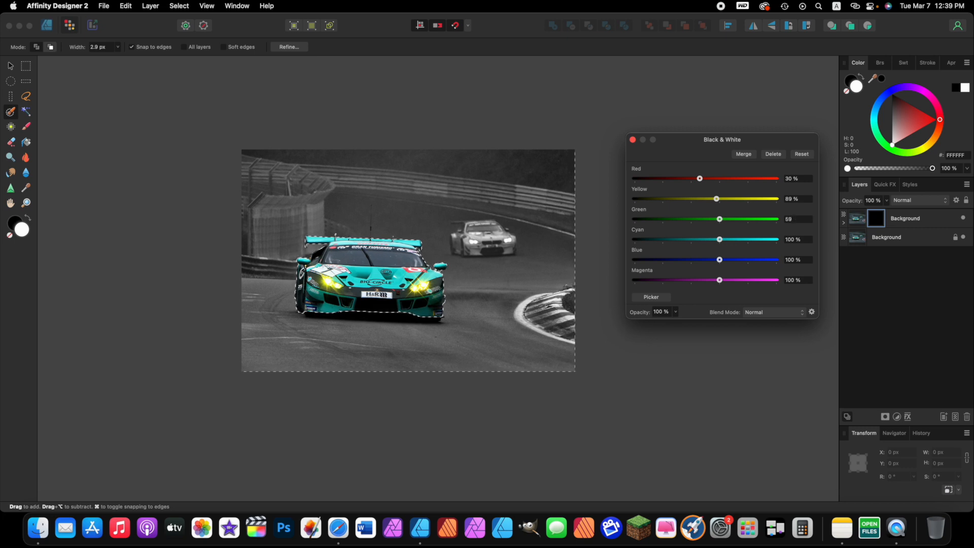
# Set the adjustment's Cyan to 70%, Blue to 11% and Magenta to 41%, and close its settings.
pyautogui.press('Tab')
pyautogui.write('70')
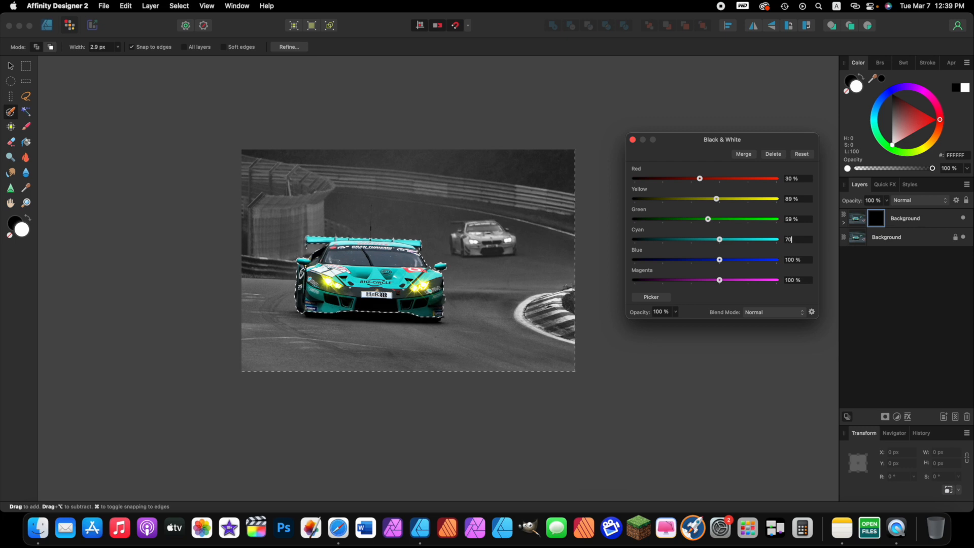
pyautogui.press('Tab')
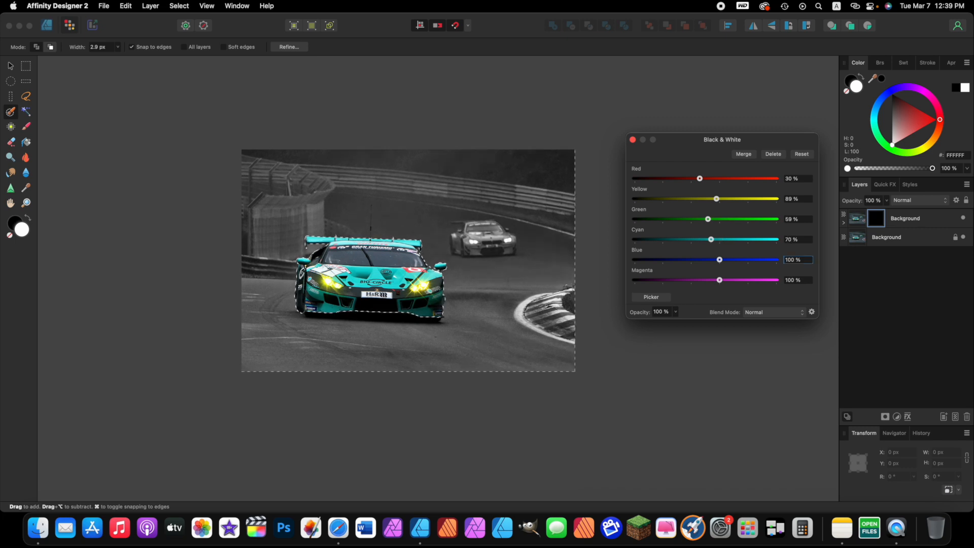
pyautogui.write('11')
pyautogui.press('Tab')
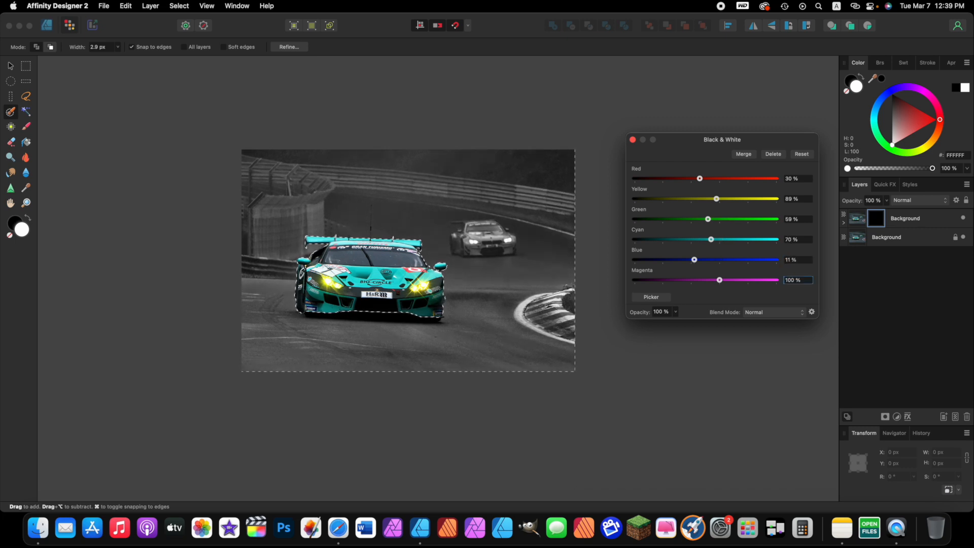
pyautogui.write('41')
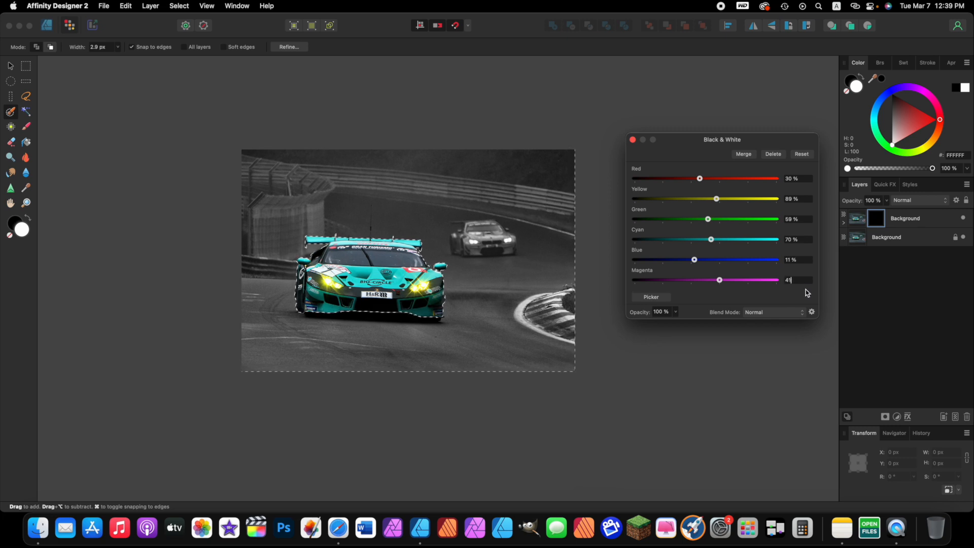
pyautogui.press('Tab')
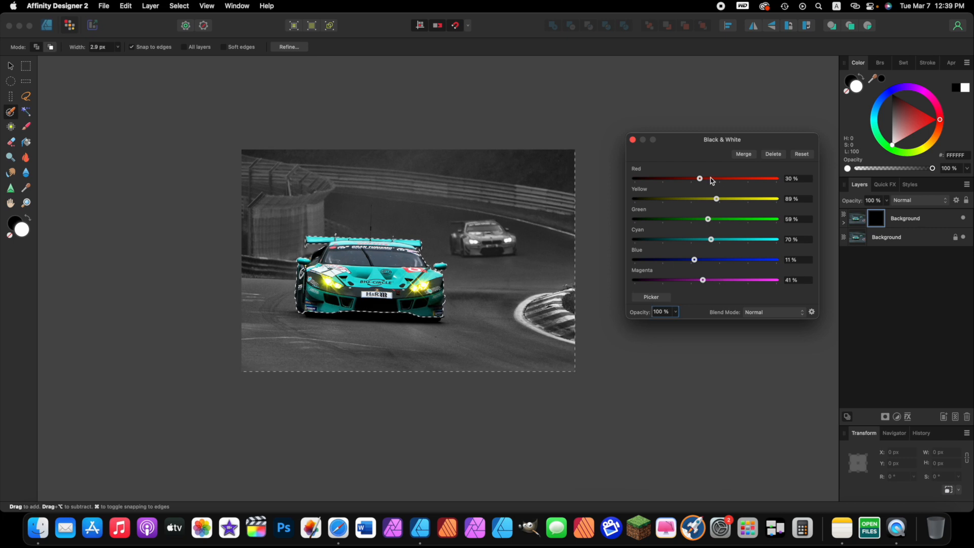
pyautogui.click(633, 140)
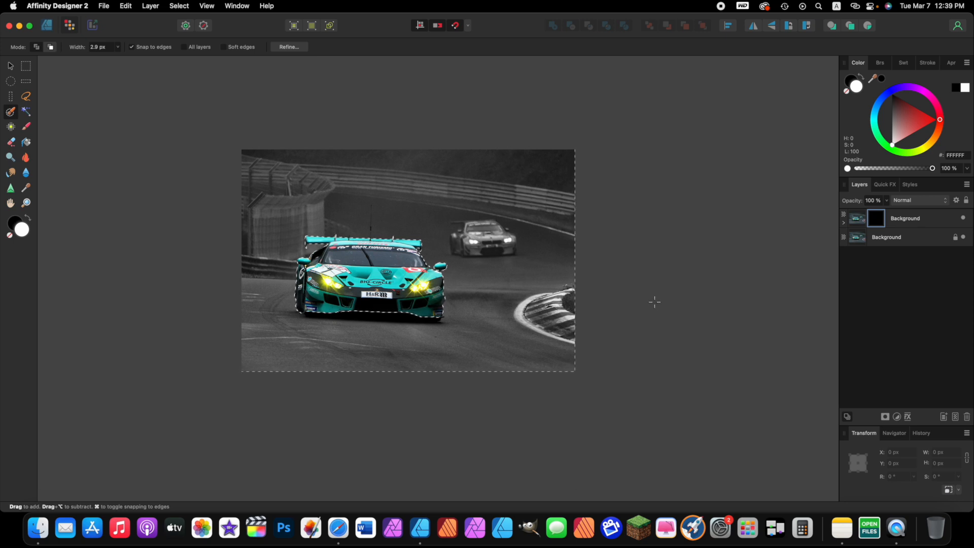
# Deselect the pixel selection and view the finished selective colour photo.
pyautogui.press('super+d')
pyautogui.scroll(3, 419, 310)
pyautogui.hscroll(-2, 419, 310)
pyautogui.scroll(1, 419, 310)
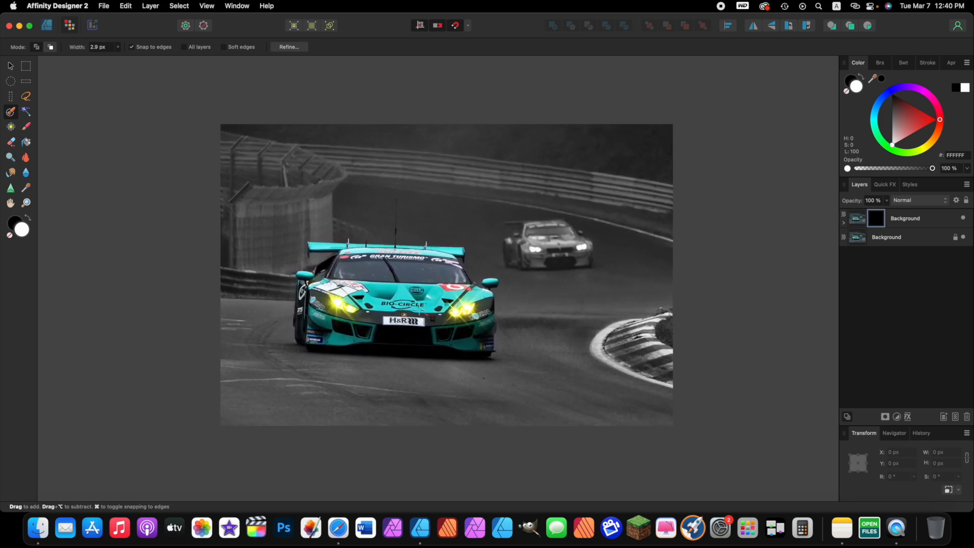